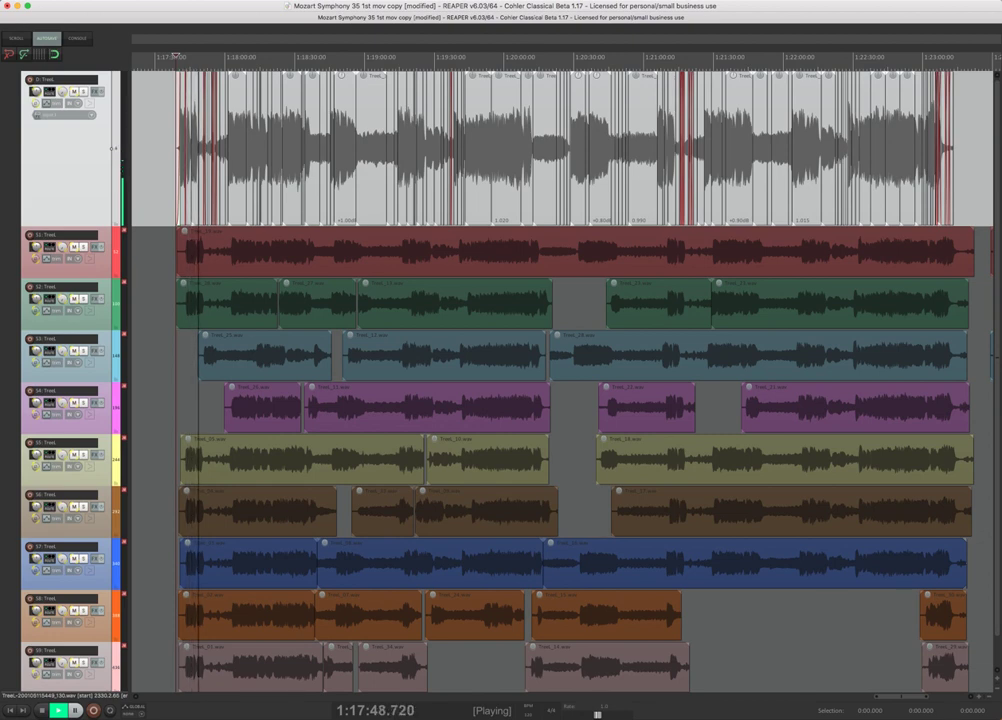
# - Stop playback, and expand source group S1 to examine its individual microphone tracks before collapsing it again
pyautogui.press('space')
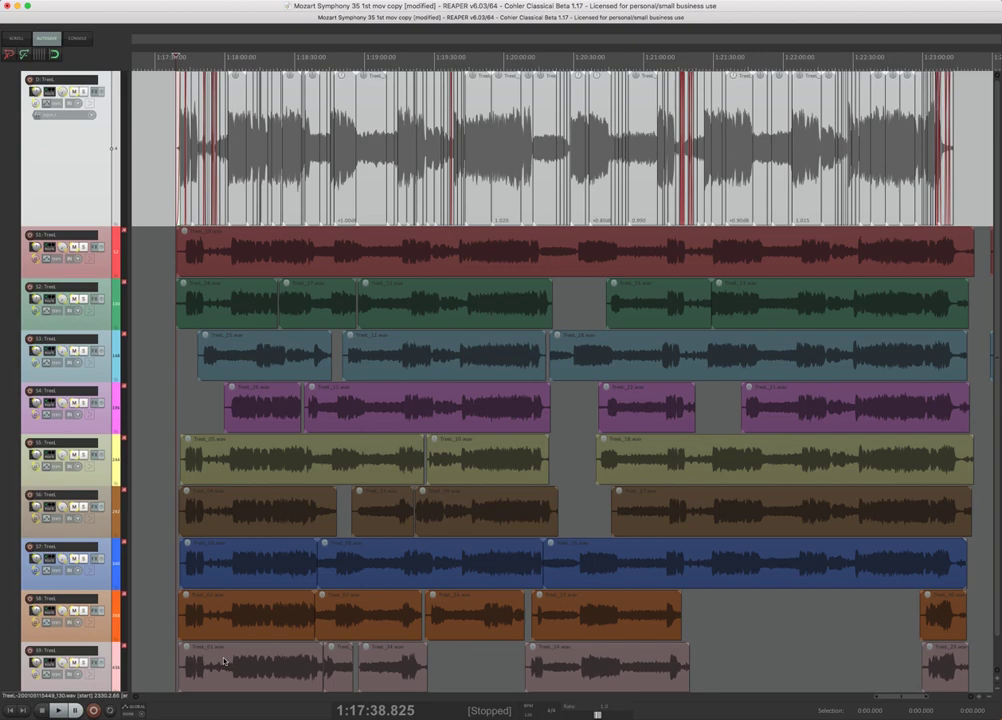
pyautogui.click(320, 247)
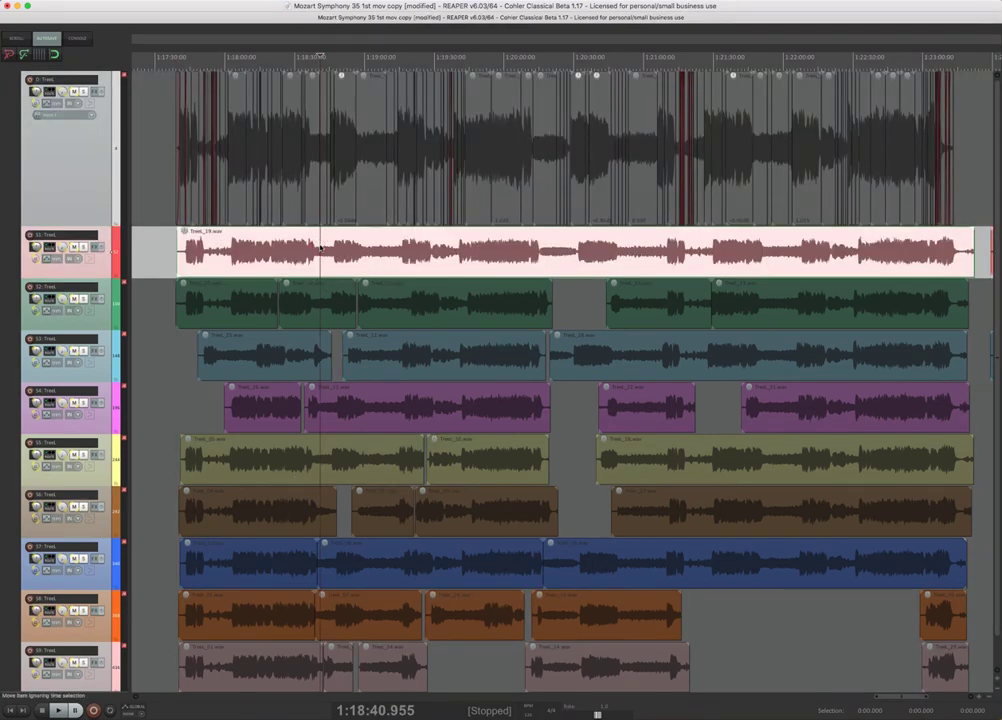
pyautogui.press('f')
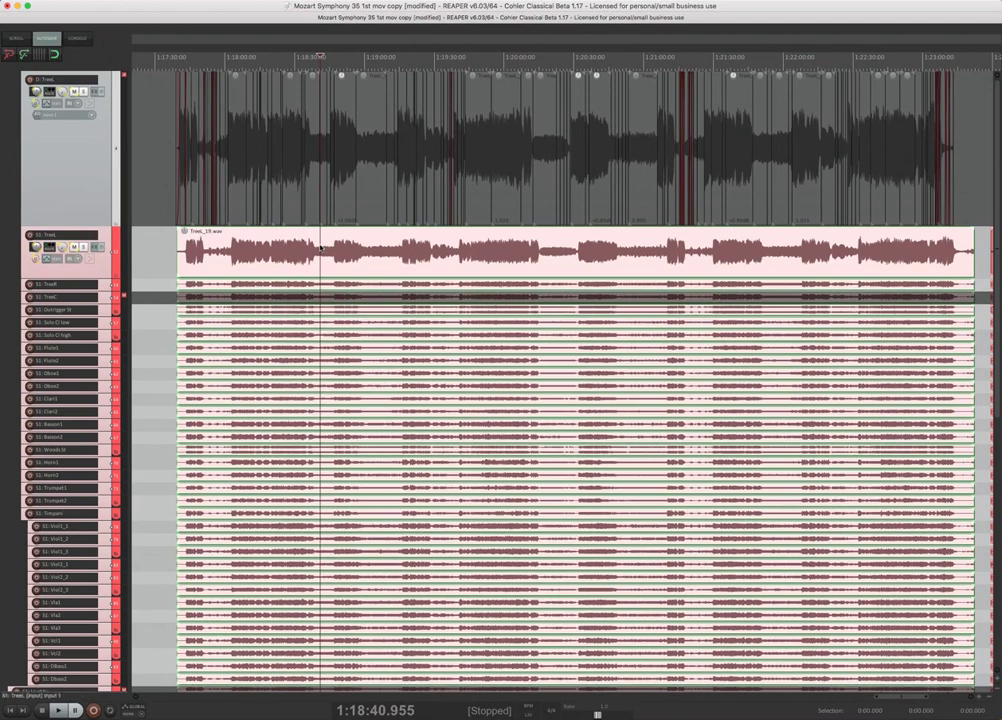
pyautogui.press('f')
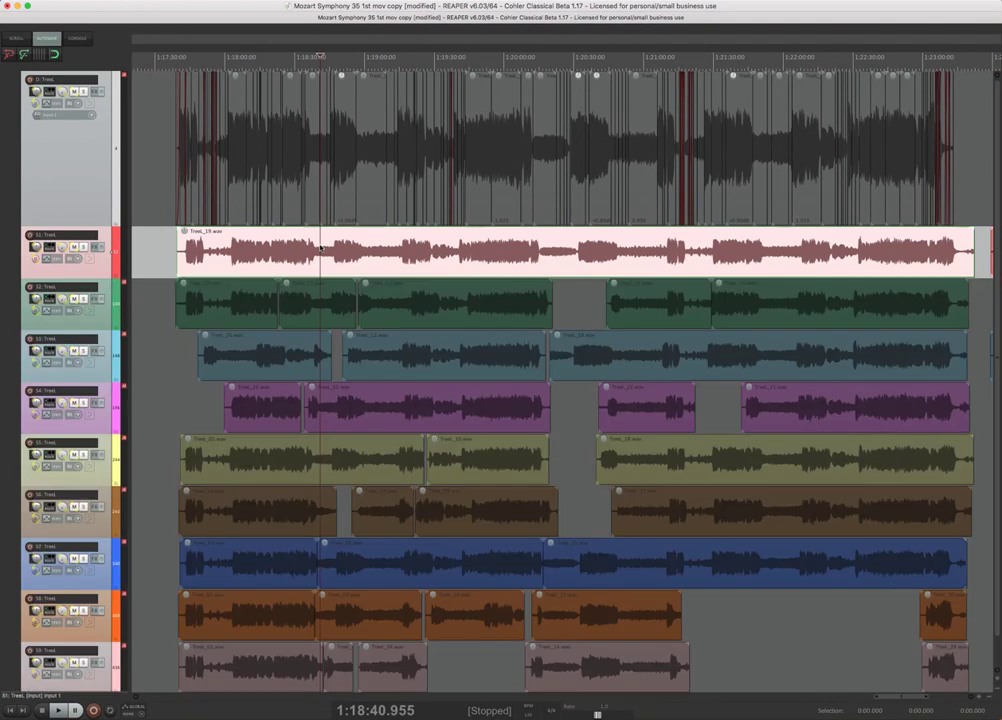
# - Expand the destination group from its item near 1:19:02 to examine the edited tracks, and collapse it again
pyautogui.click(371, 138)
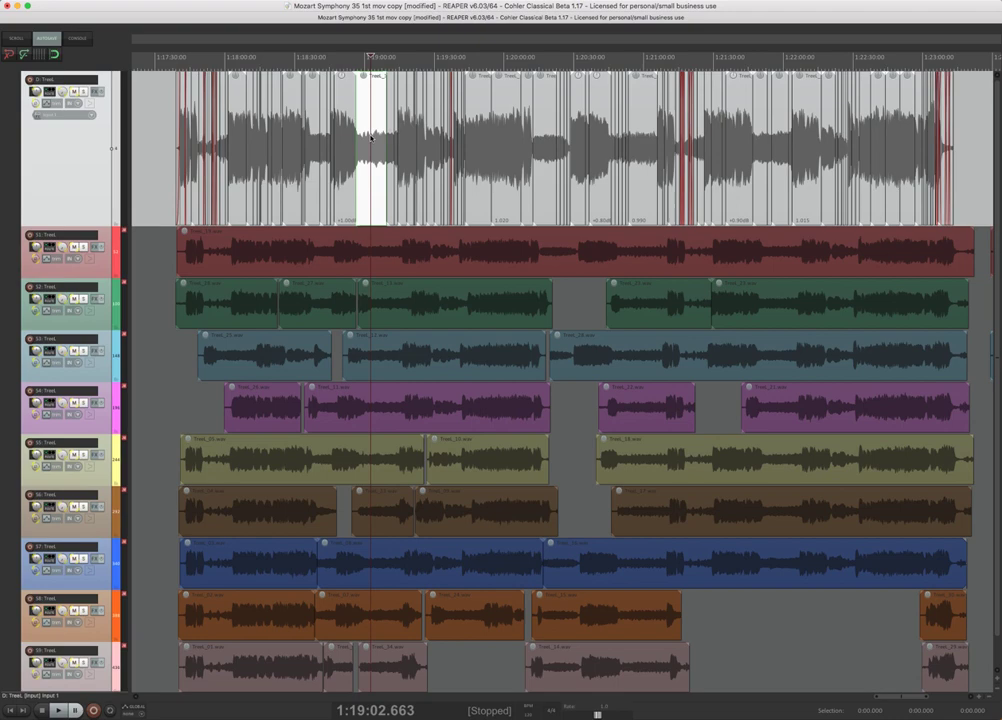
pyautogui.press('Tab')
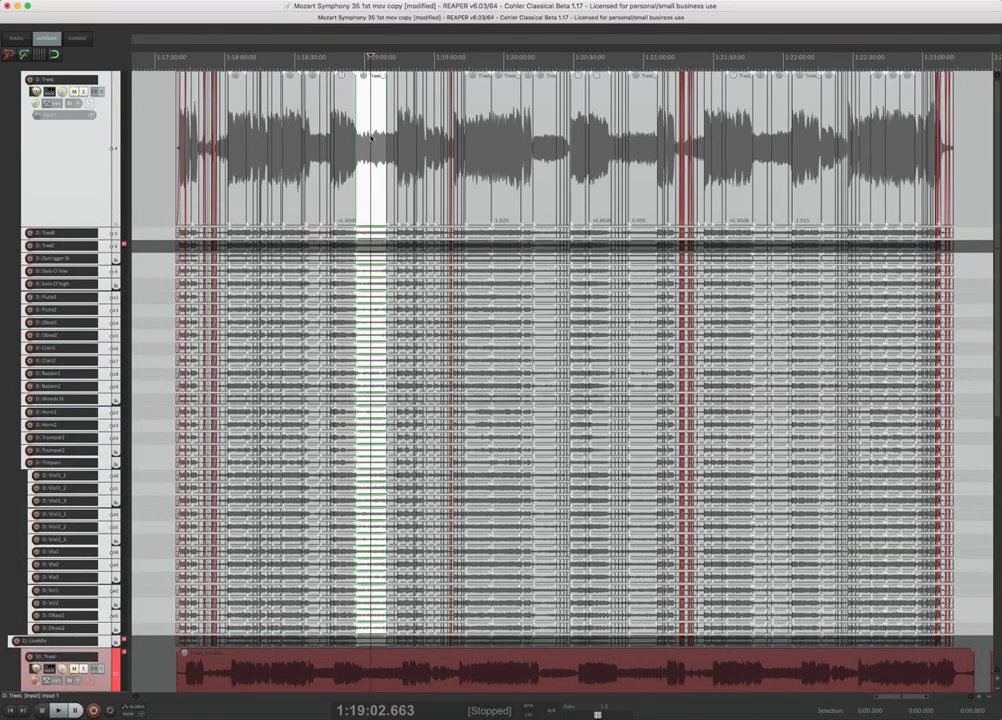
pyautogui.press('f')
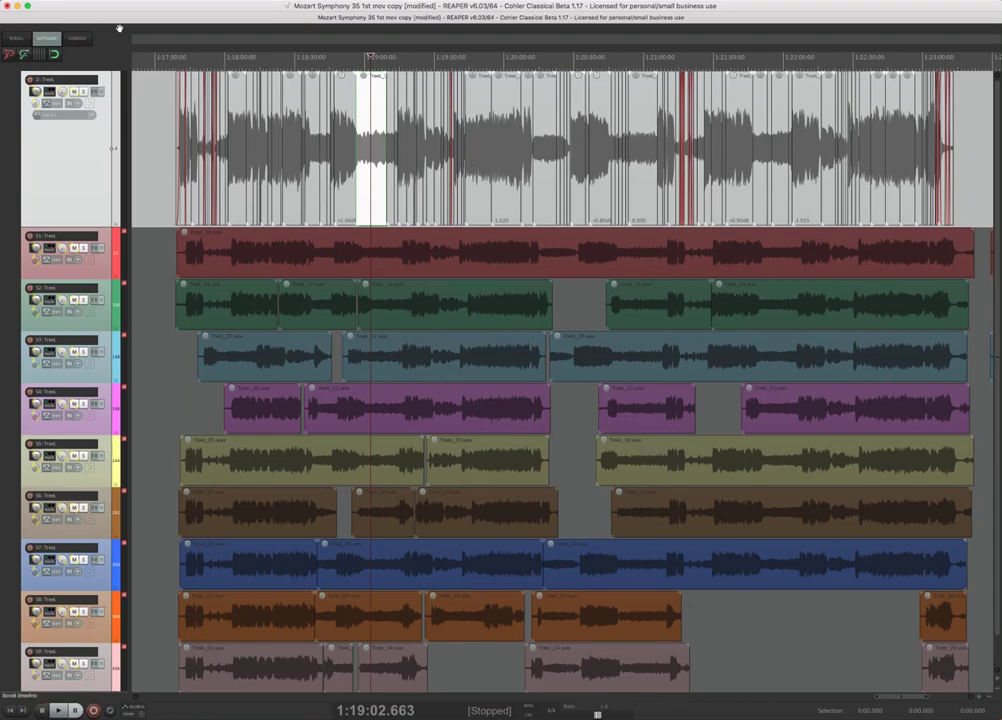
pyautogui.click(69, 2)
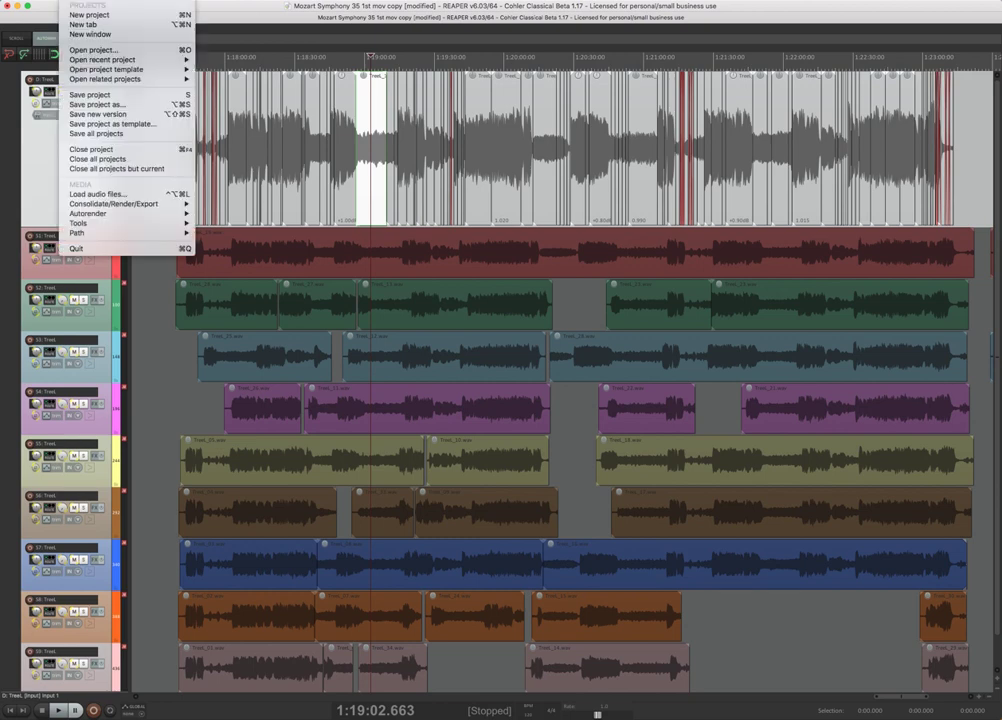
pyautogui.moveTo(90, 2)
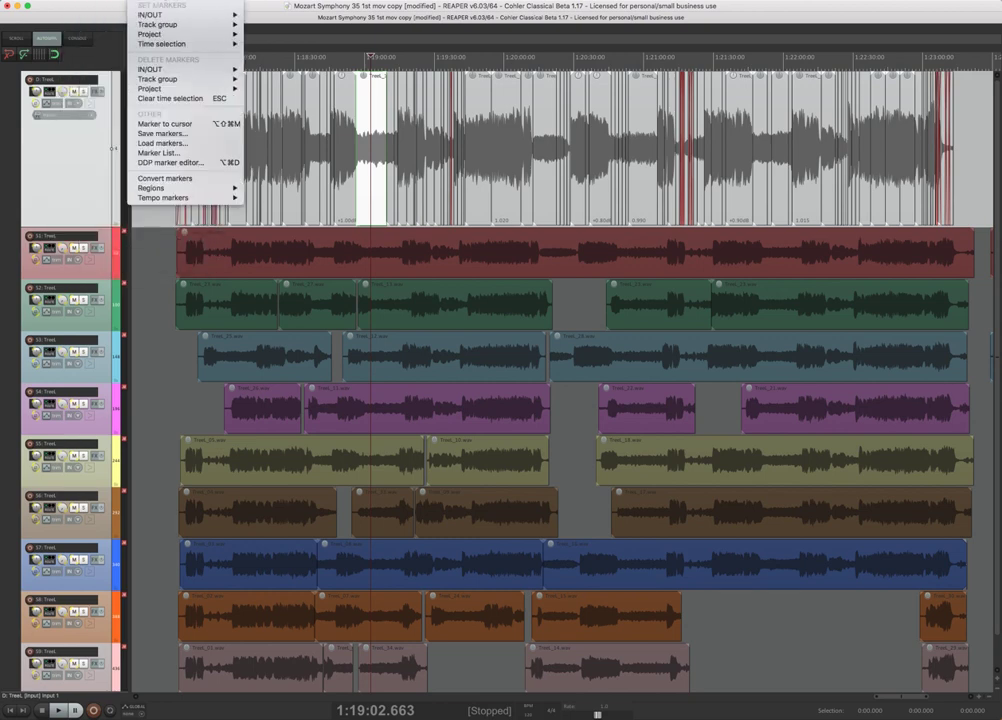
pyautogui.moveTo(180, 0)
pyautogui.moveTo(215, 0)
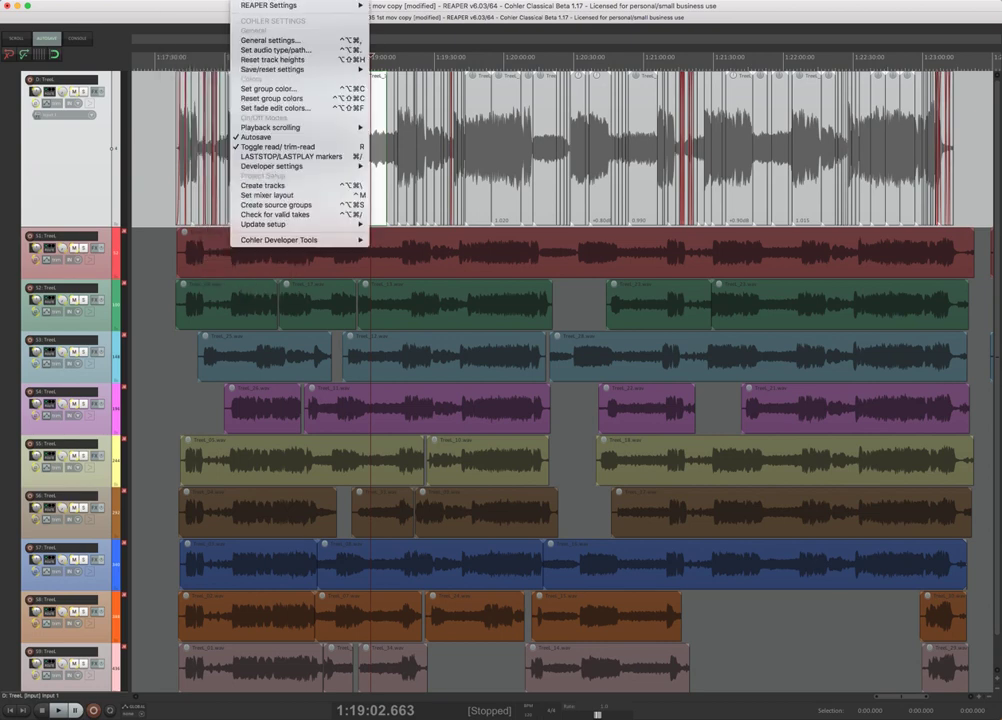
pyautogui.moveTo(280, 0)
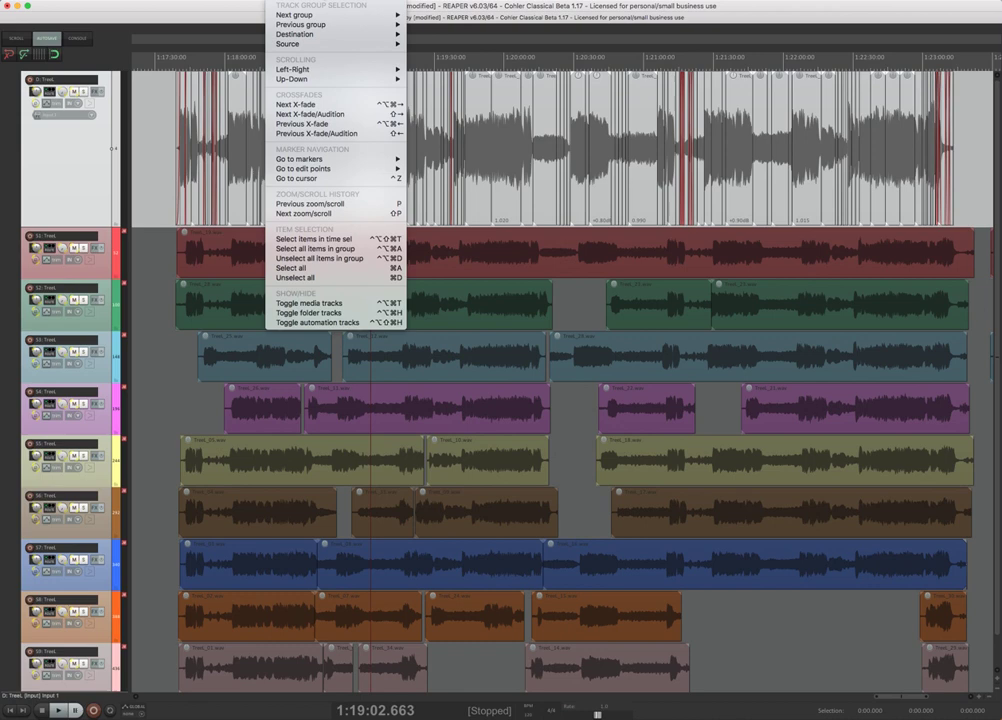
pyautogui.press('Escape')
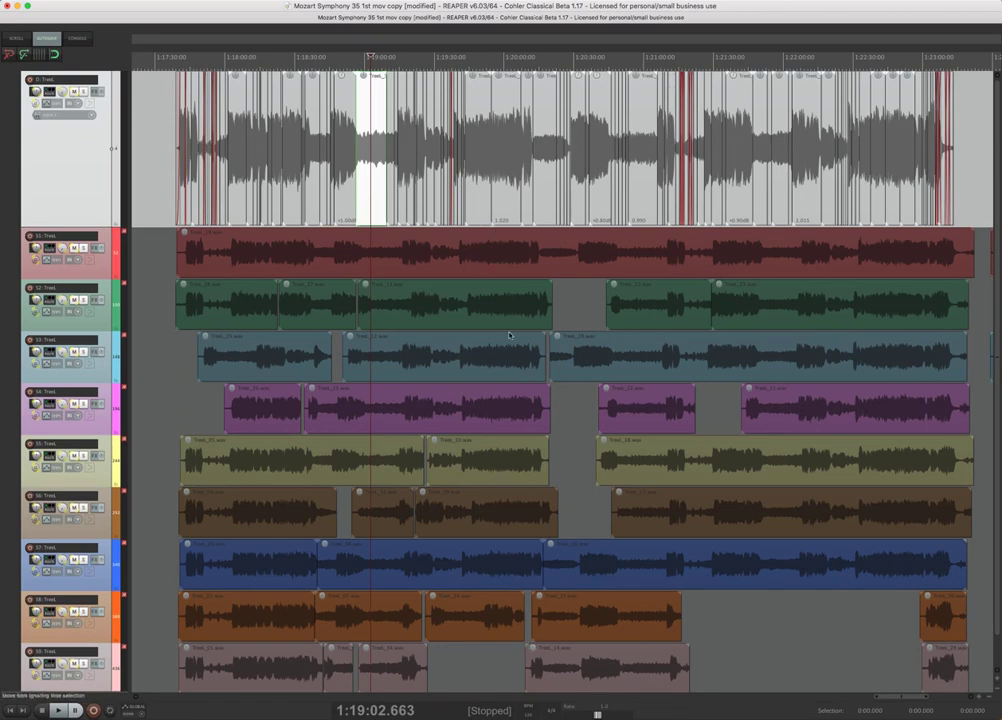
# - Set three numbered source markers in group S1 on TreeL_19.wav, between about 1:19:51 and 1:20:29
pyautogui.click(483, 263)
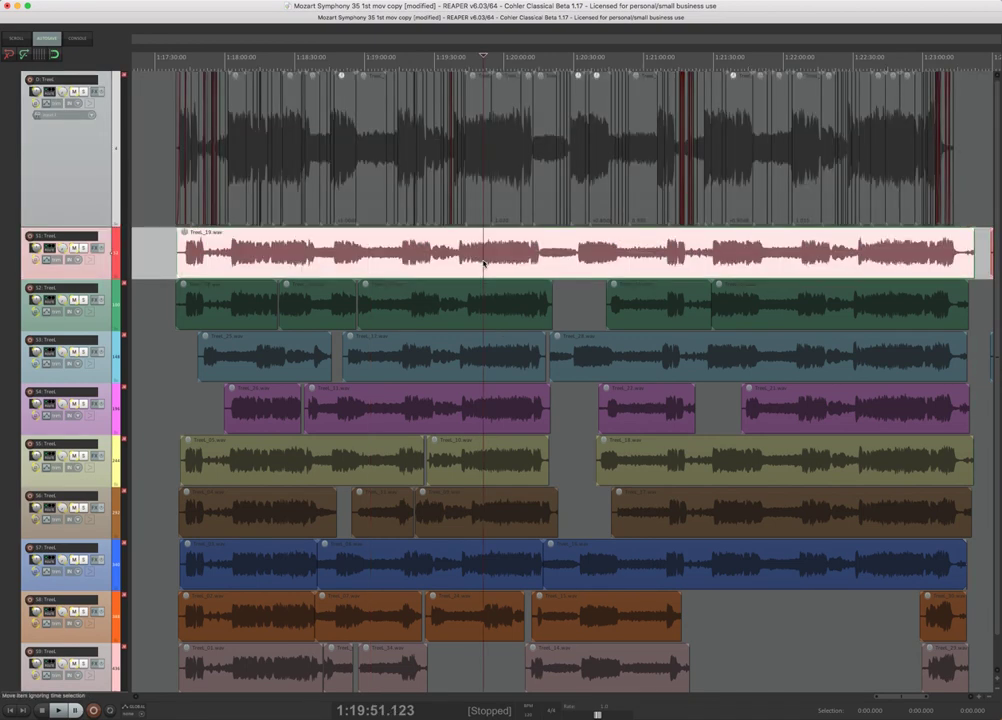
pyautogui.press('3')
pyautogui.click(522, 256)
pyautogui.press('m')
pyautogui.click(570, 255)
pyautogui.press('m')
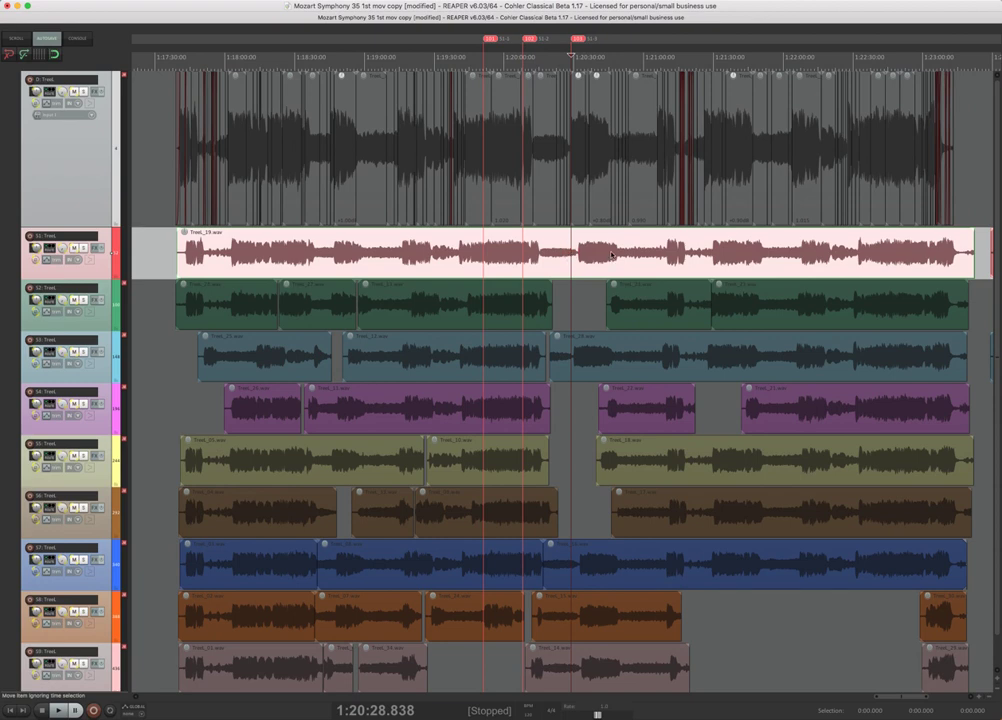
# - Set the S1 source IN marker at about 1:20:46 and the OUT marker at about 1:21:08
pyautogui.click(611, 255)
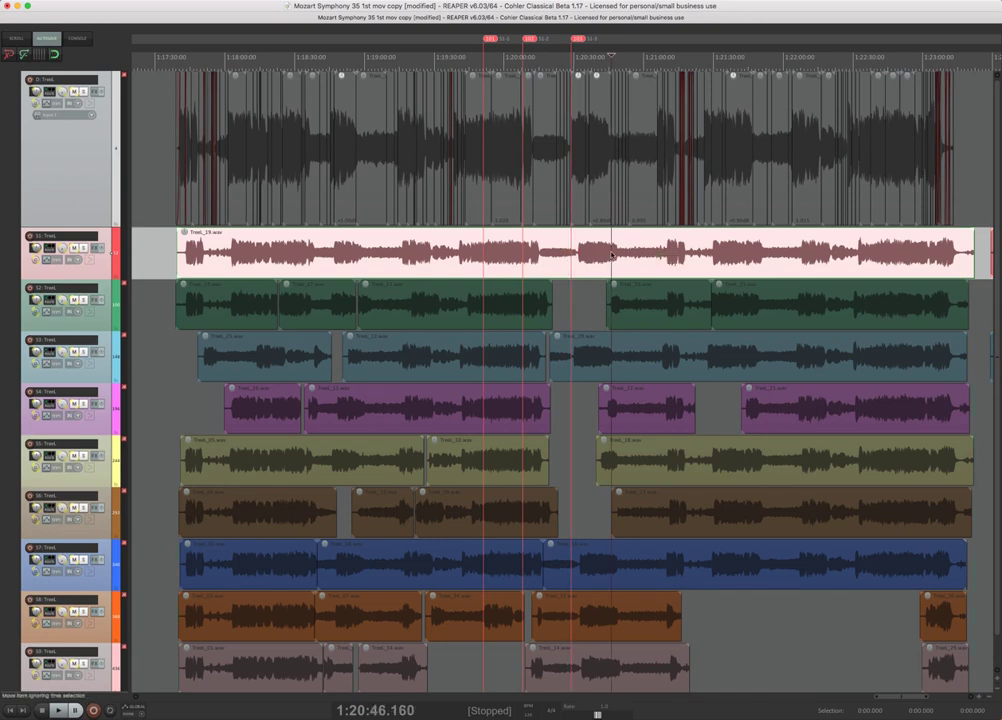
pyautogui.press('i')
pyautogui.click(663, 255)
pyautogui.press('o')
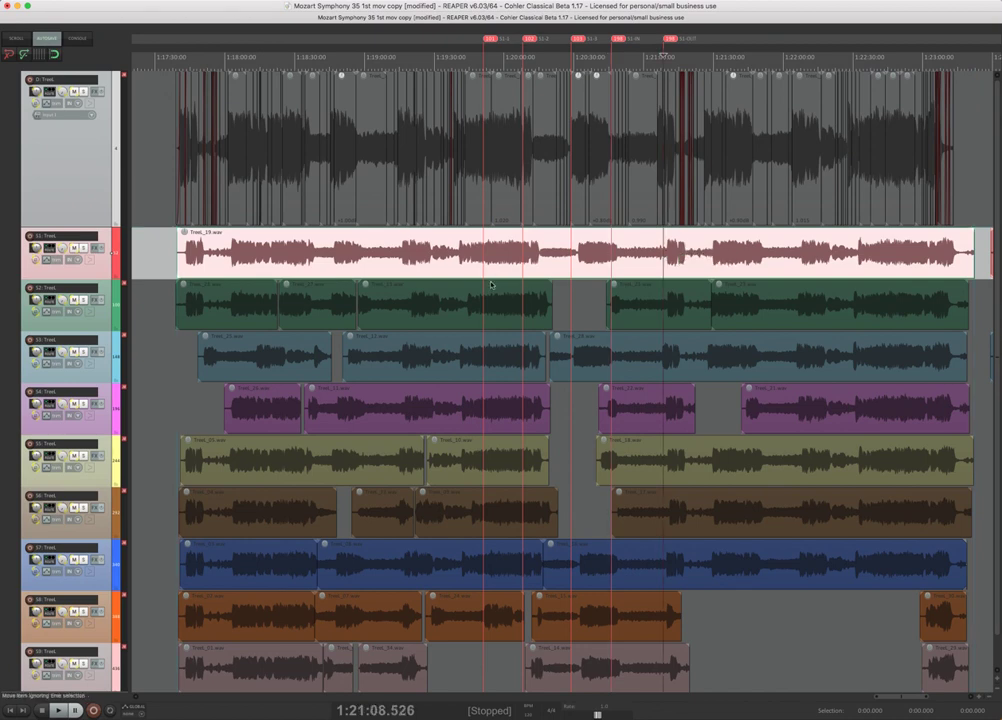
# - Set three numbered source markers in group S2 on TreeL_13.wav at about 1:19:18, 1:19:41 and 1:20:00
pyautogui.click(406, 304)
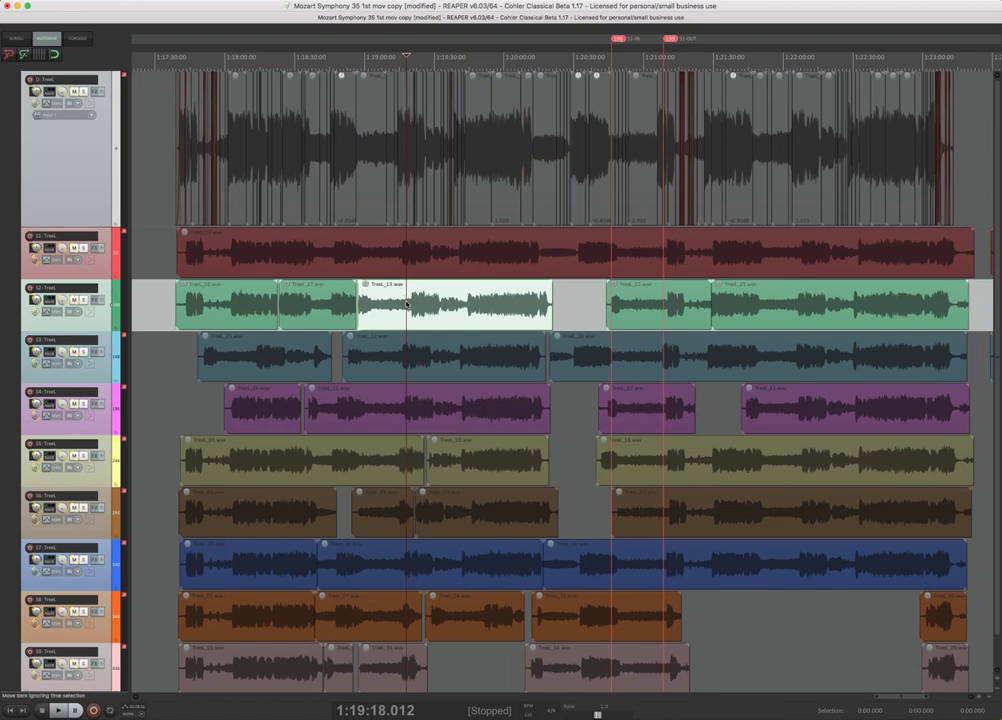
pyautogui.press('m')
pyautogui.click(460, 305)
pyautogui.press('m')
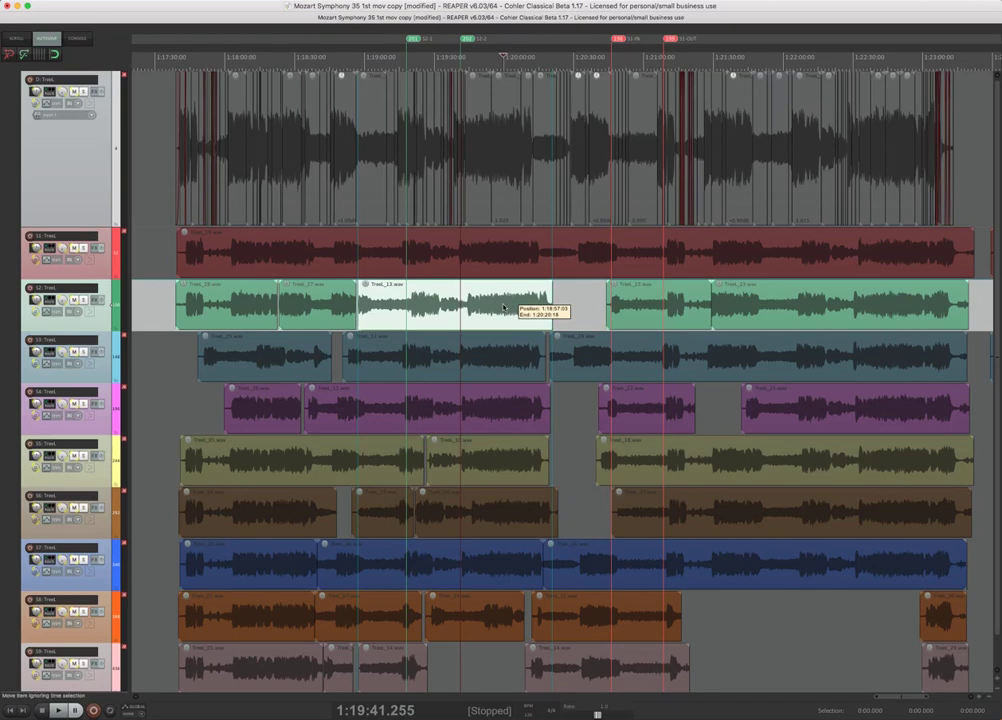
pyautogui.click(503, 307)
pyautogui.press('m')
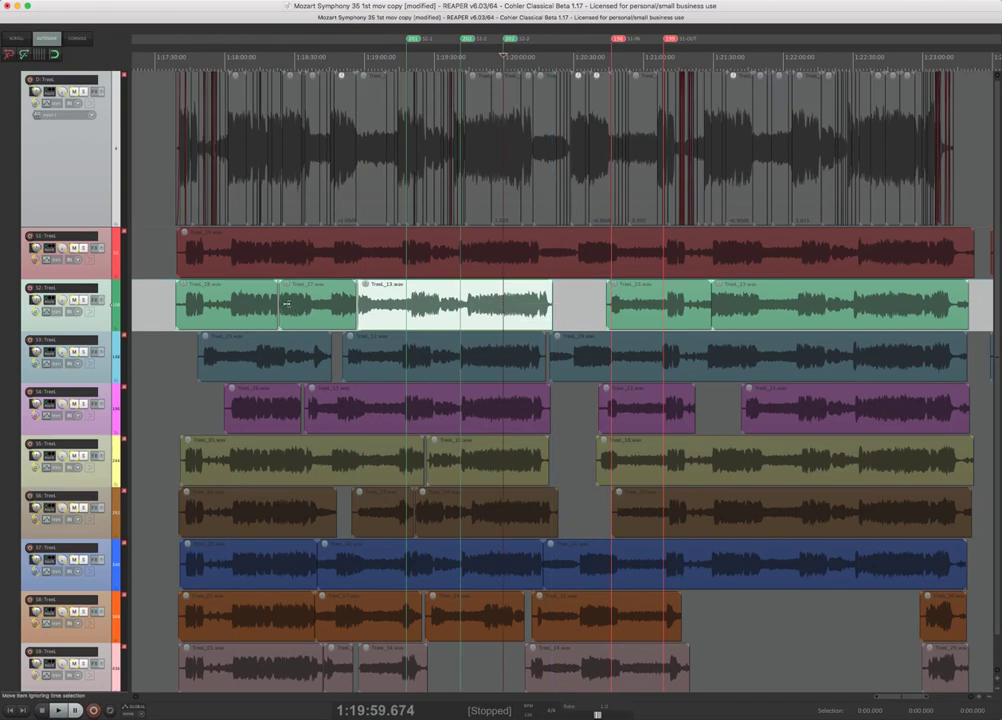
# - Set the S2 source IN marker at about 1:18:30 and the OUT marker at about 1:18:44 on TreeL_27.wav
pyautogui.click(295, 307)
pyautogui.press('m')
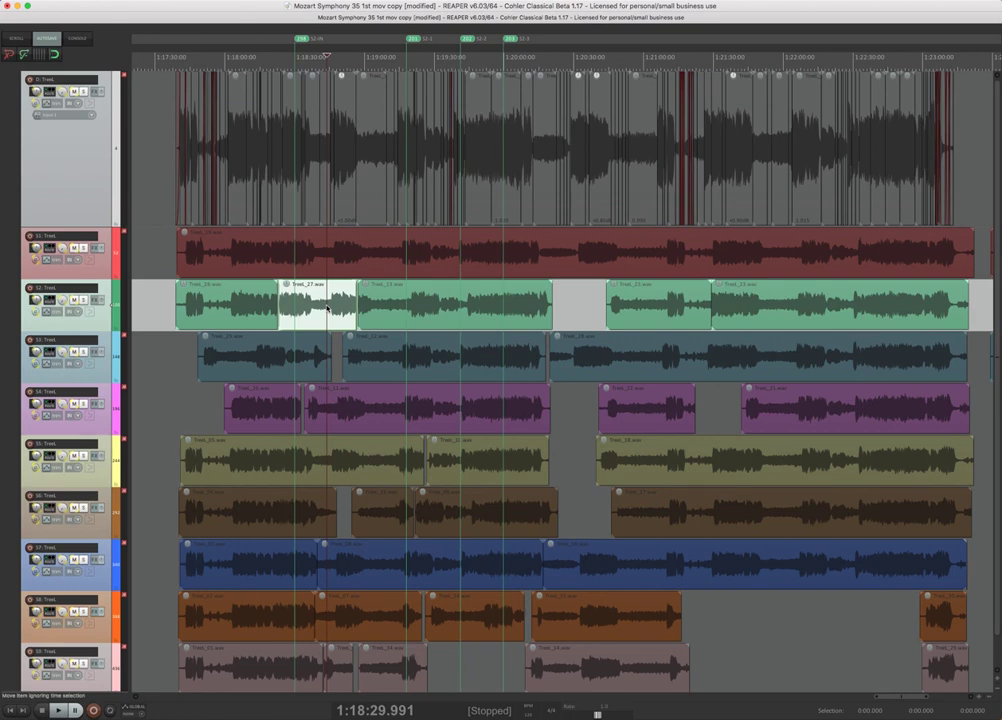
pyautogui.click(327, 307)
pyautogui.press('m')
# - Switch among source groups S5 and S1 and the destination group to compare the markers displayed for each
pyautogui.click(372, 460)
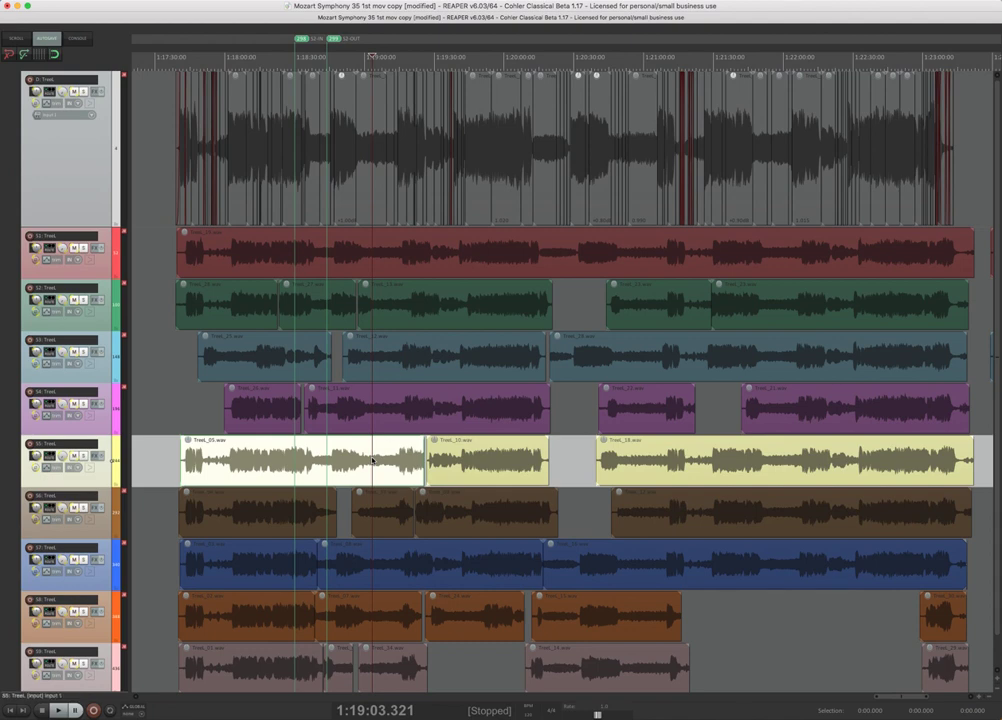
pyautogui.click(442, 250)
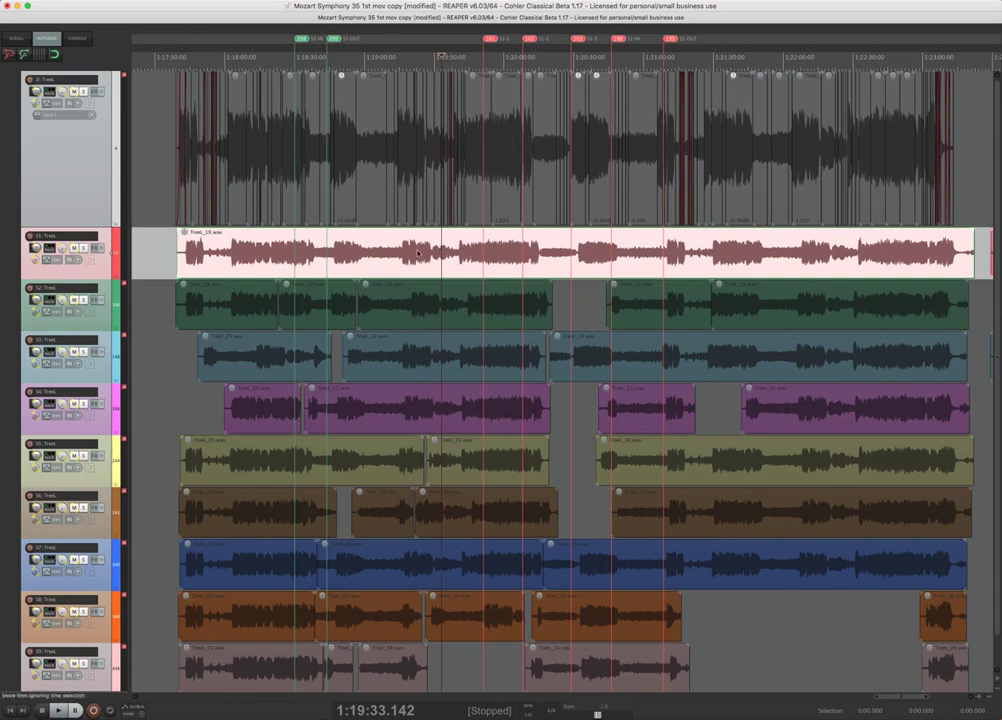
pyautogui.click(375, 165)
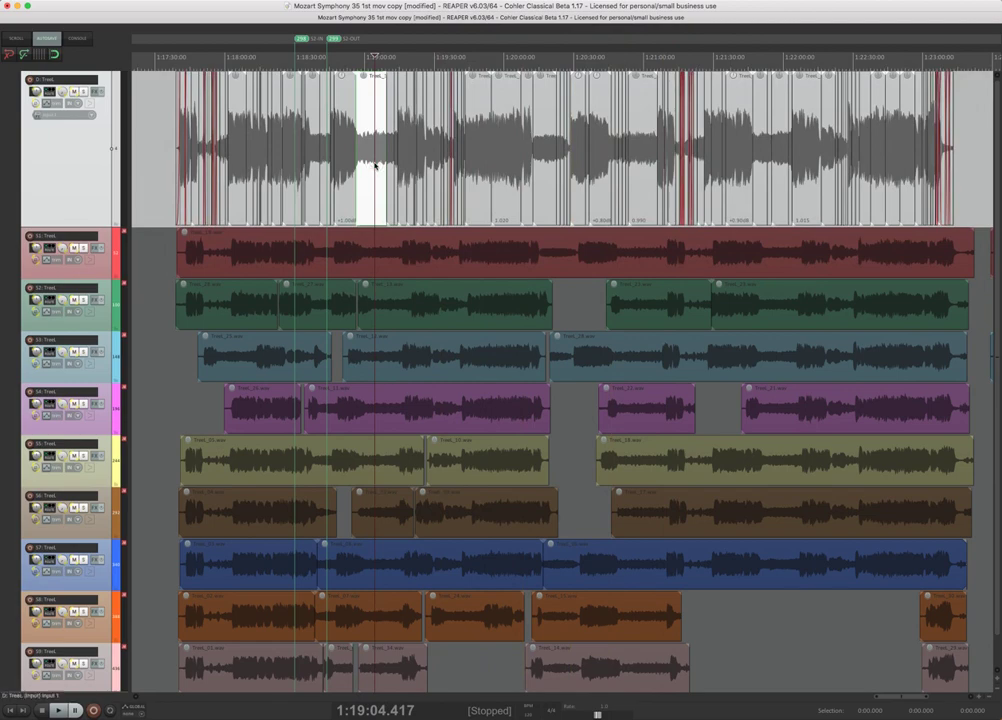
# - Set the destination IN marker at about 1:18:48.7 and the OUT marker at about 1:18:52.3 on TreeL_08.wav
pyautogui.scroll(8, 375, 165)
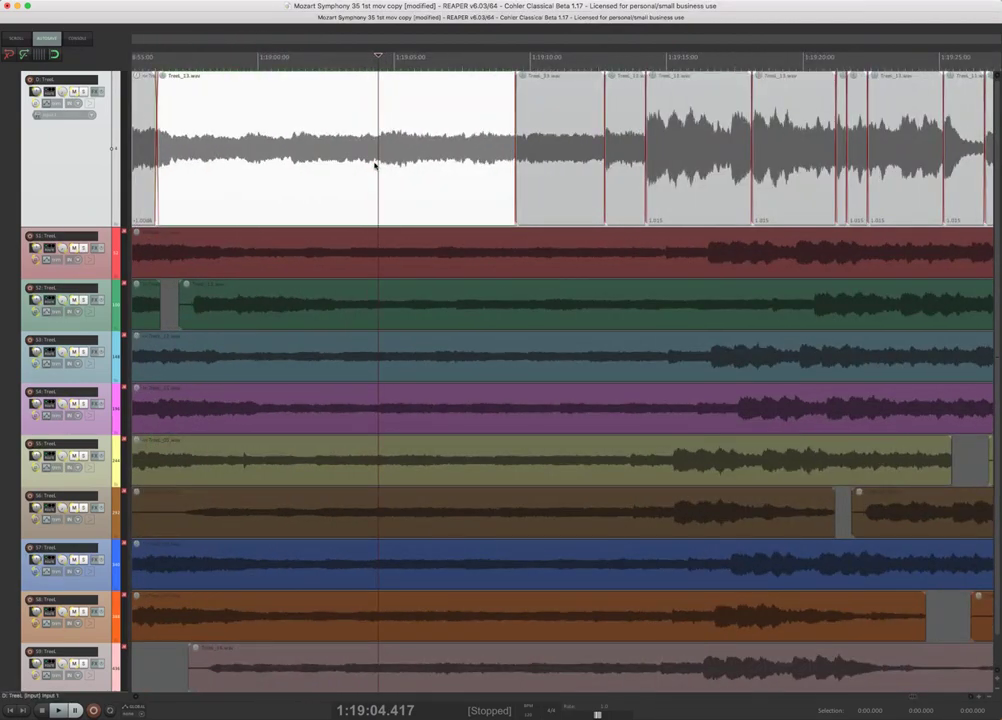
pyautogui.hscroll(-6, 375, 165)
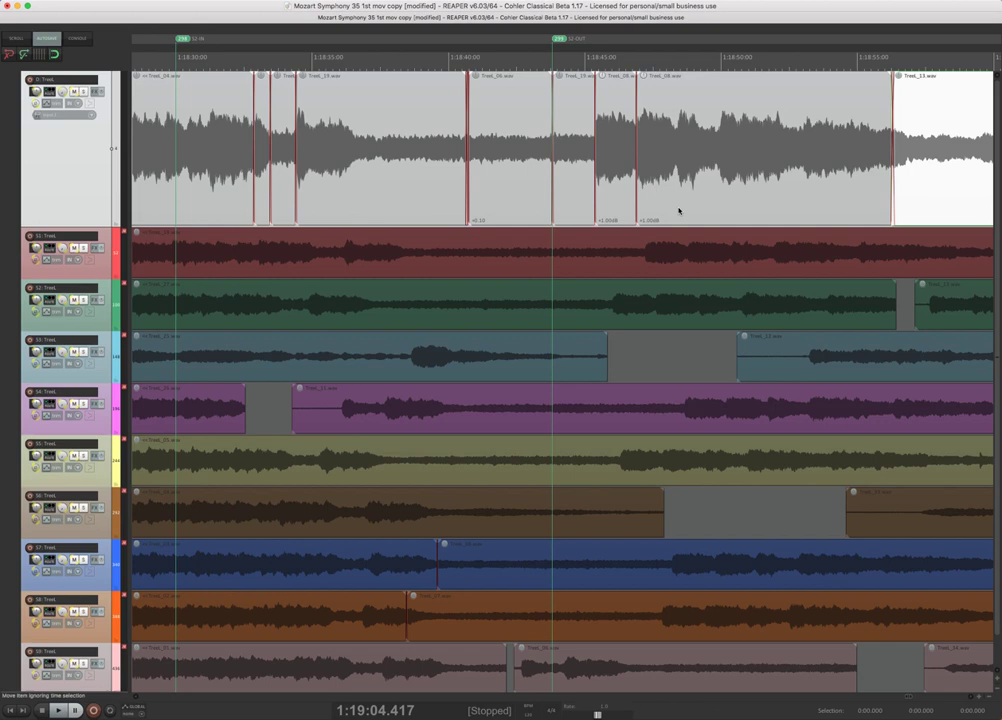
pyautogui.click(686, 166)
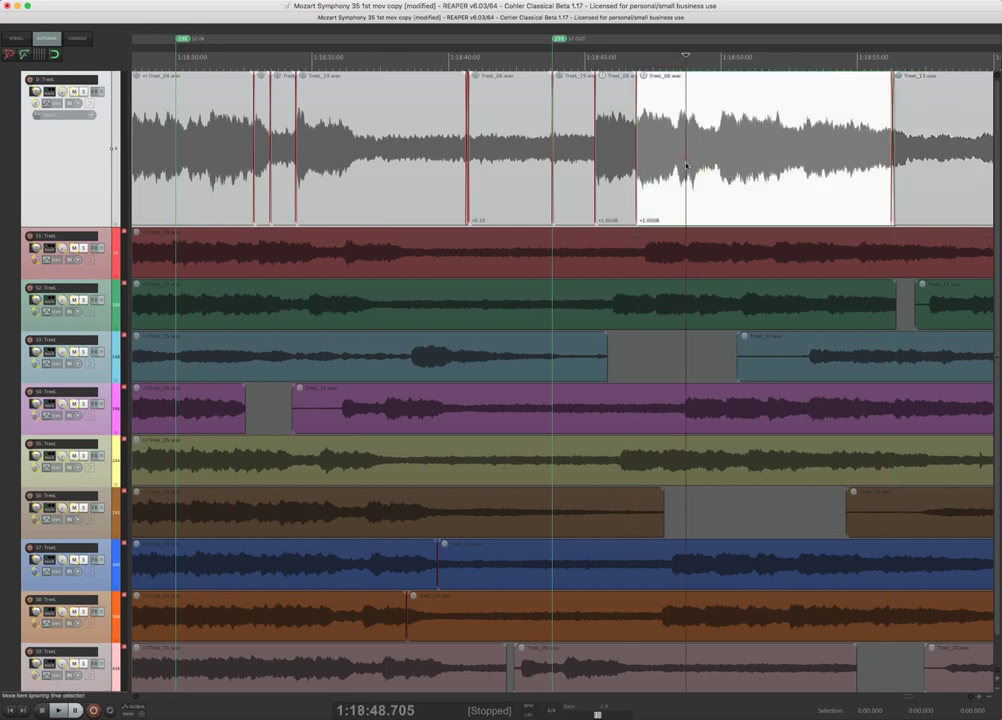
pyautogui.press('1')
pyautogui.click(785, 160)
pyautogui.press('2')
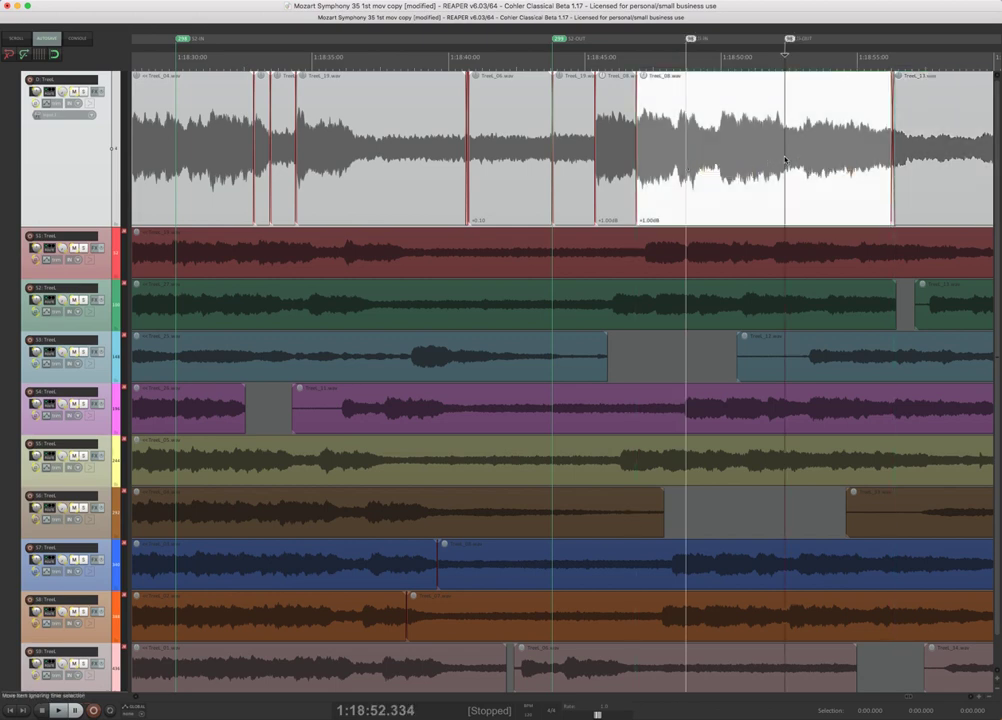
# - Insert the S2 IN-to-OUT passage into the destination at its IN marker, and undo that edit
pyautogui.hotkey('ctrl', 'alt', 'shift')
pyautogui.press('super+alt+2')
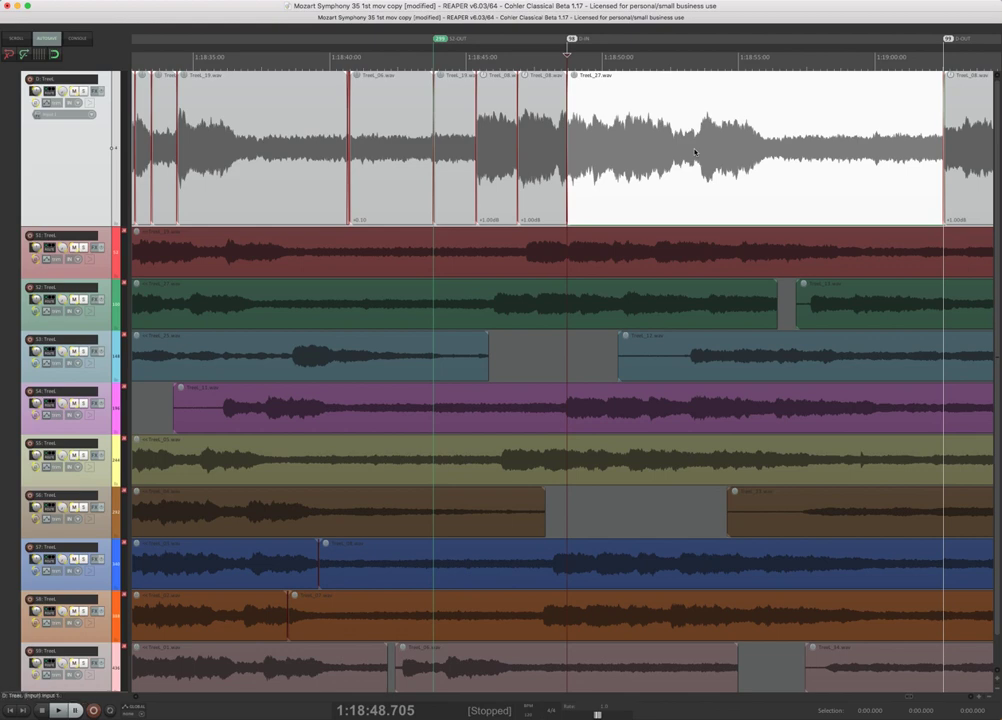
pyautogui.press('super+z')
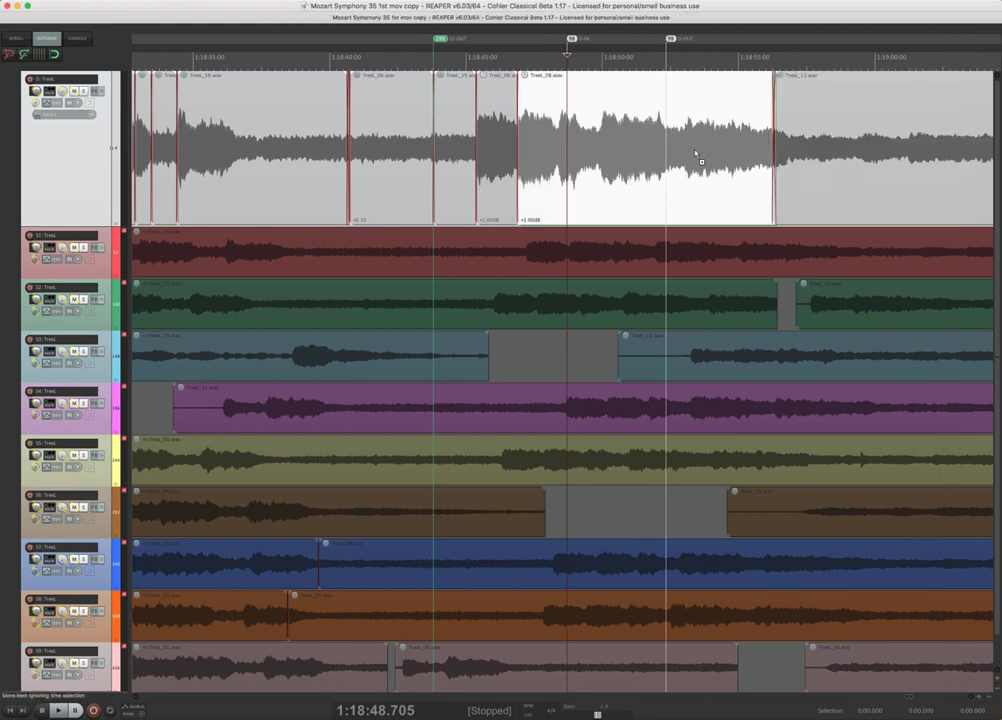
# - Show the destination group's automation tracks with their volume envelopes, and examine them around 1:19:10
pyautogui.scroll(-8, 697, 155)
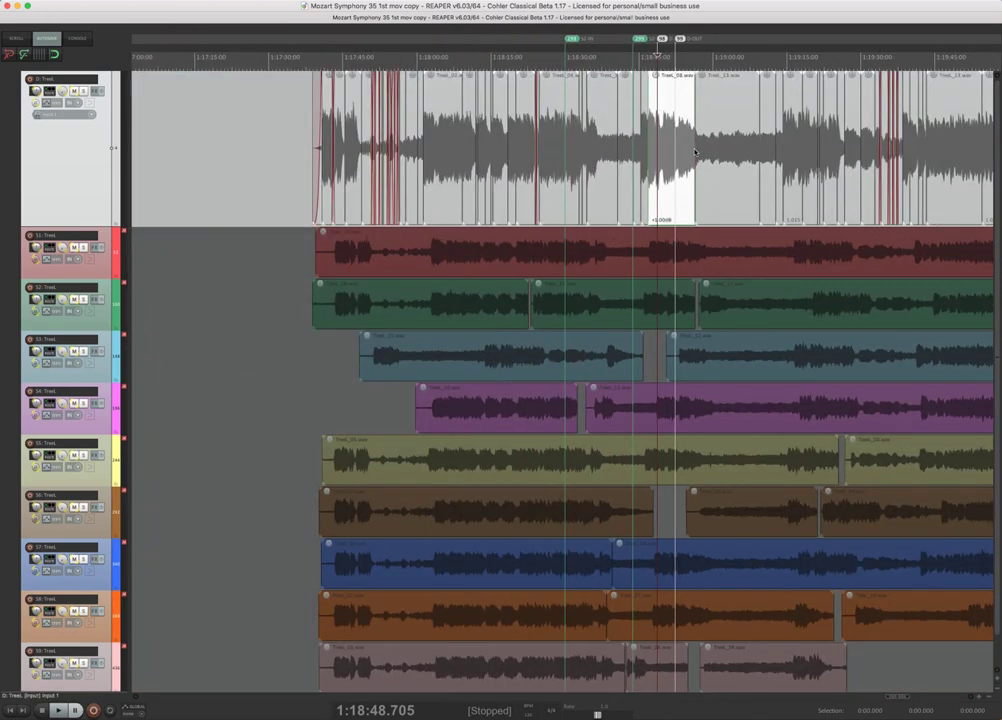
pyautogui.hscroll(5, 697, 152)
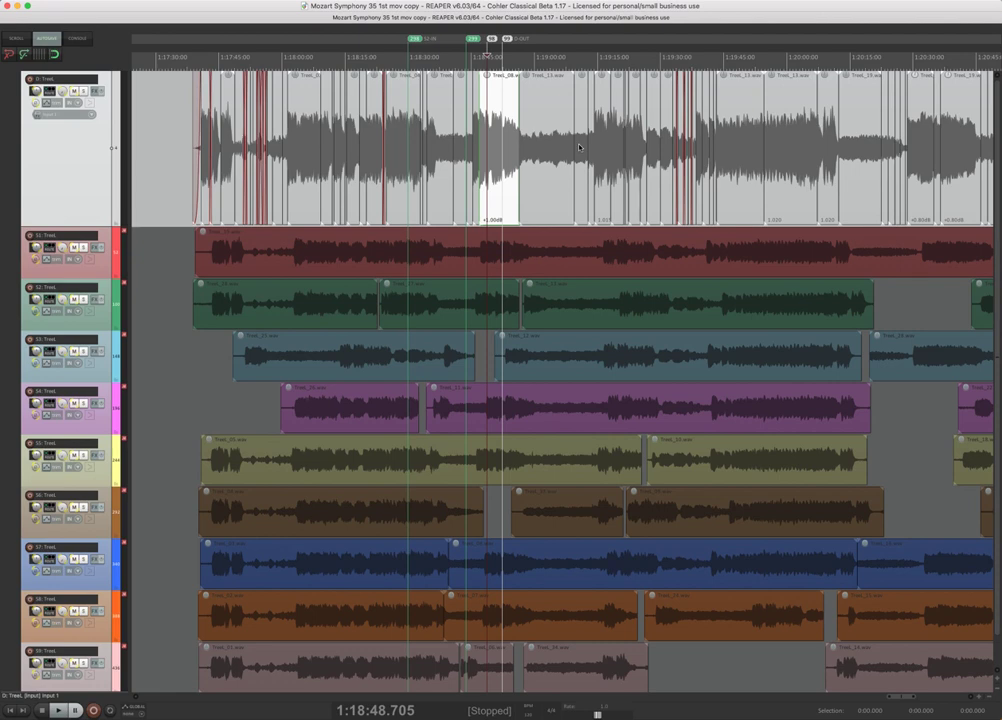
pyautogui.scroll(-2, 771, 137)
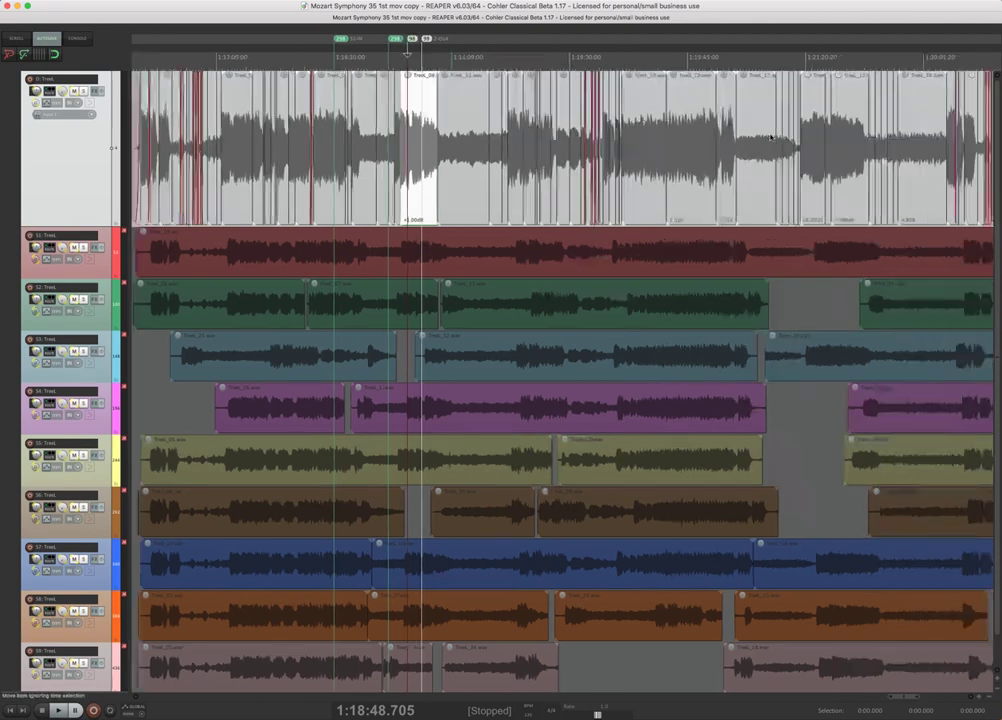
pyautogui.hscroll(3, 771, 137)
pyautogui.hscroll(-2, 771, 137)
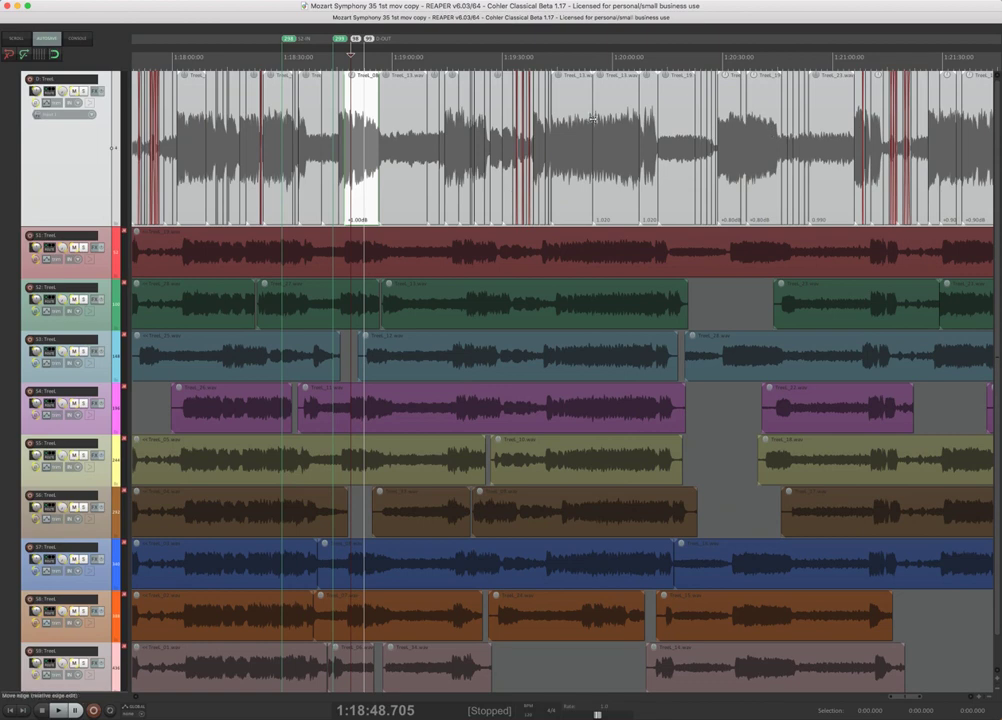
pyautogui.press('F5')
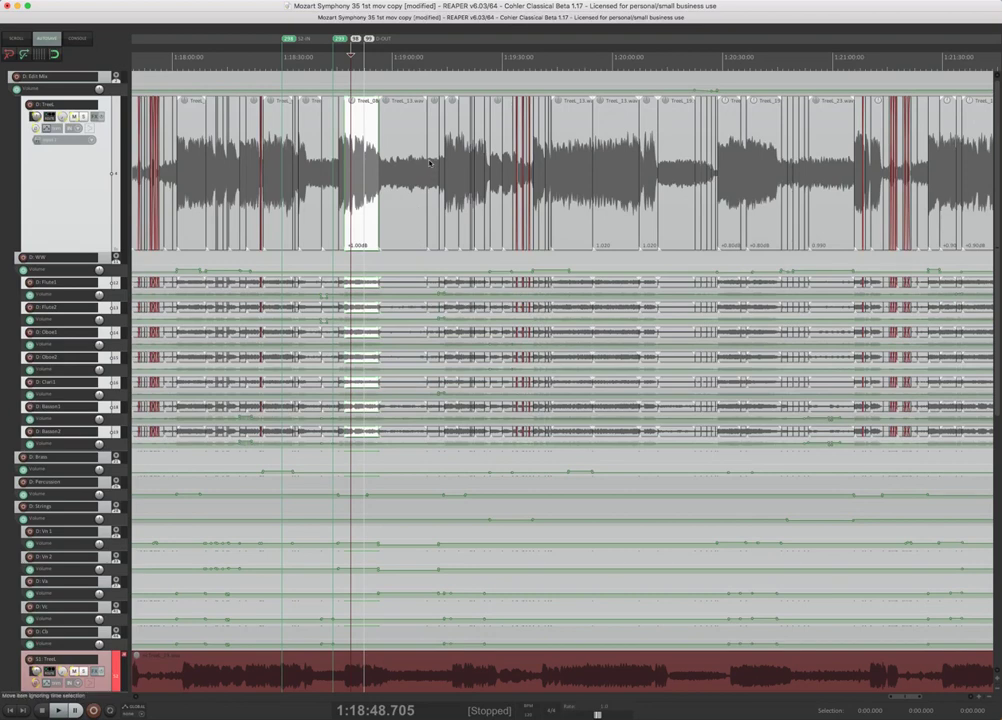
pyautogui.scroll(6, 431, 159)
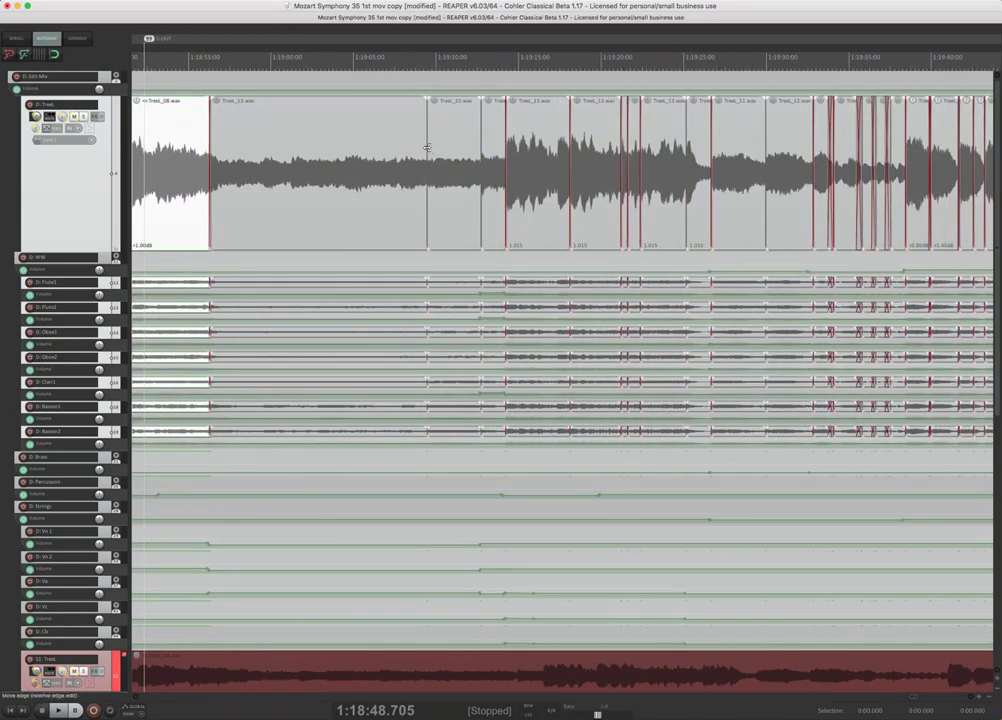
# - Open the crossfade view at the edit between TreeL_13.wav and TreeL_33.wav, and show the neighboring items on both sides
pyautogui.doubleClick(427, 148)
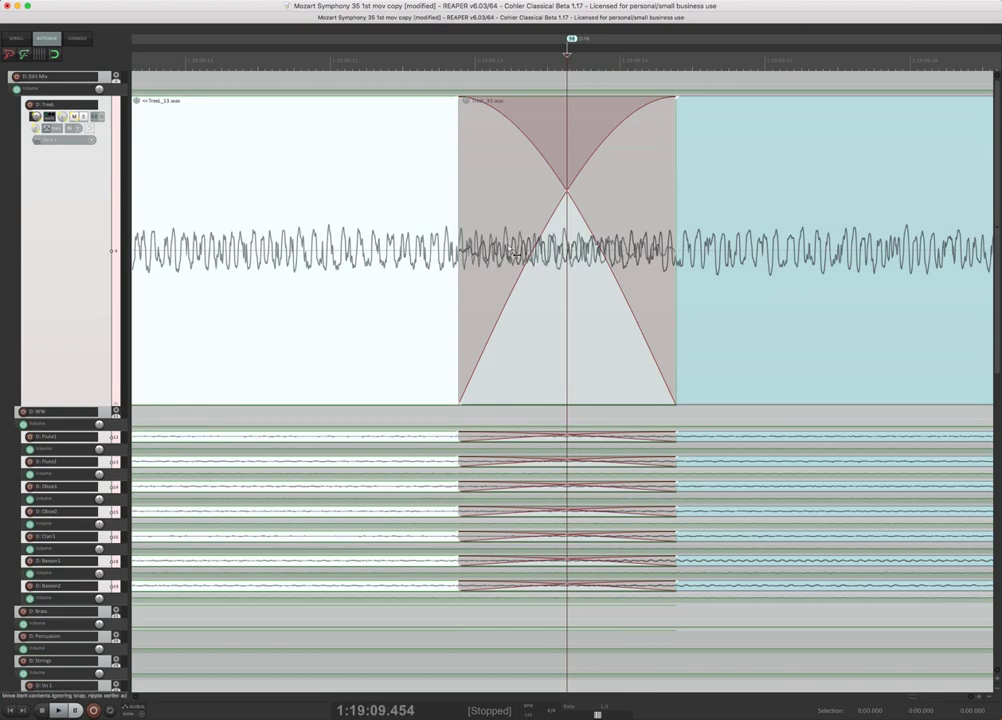
pyautogui.scroll(-10, 512, 252)
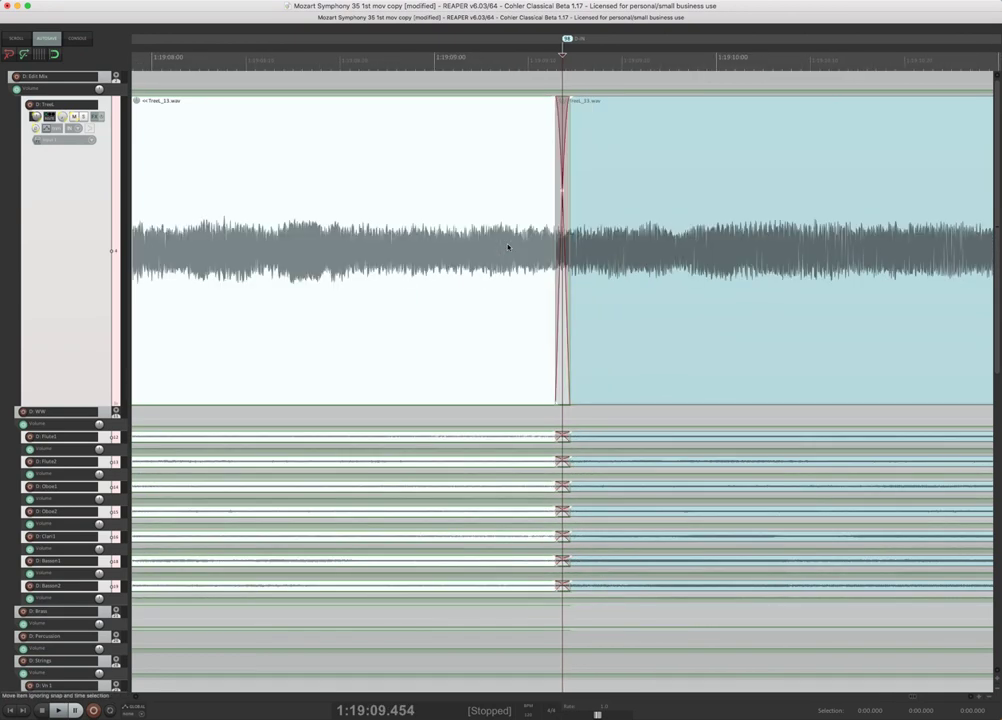
pyautogui.scroll(-5, 508, 247)
pyautogui.scroll(-5, 508, 247)
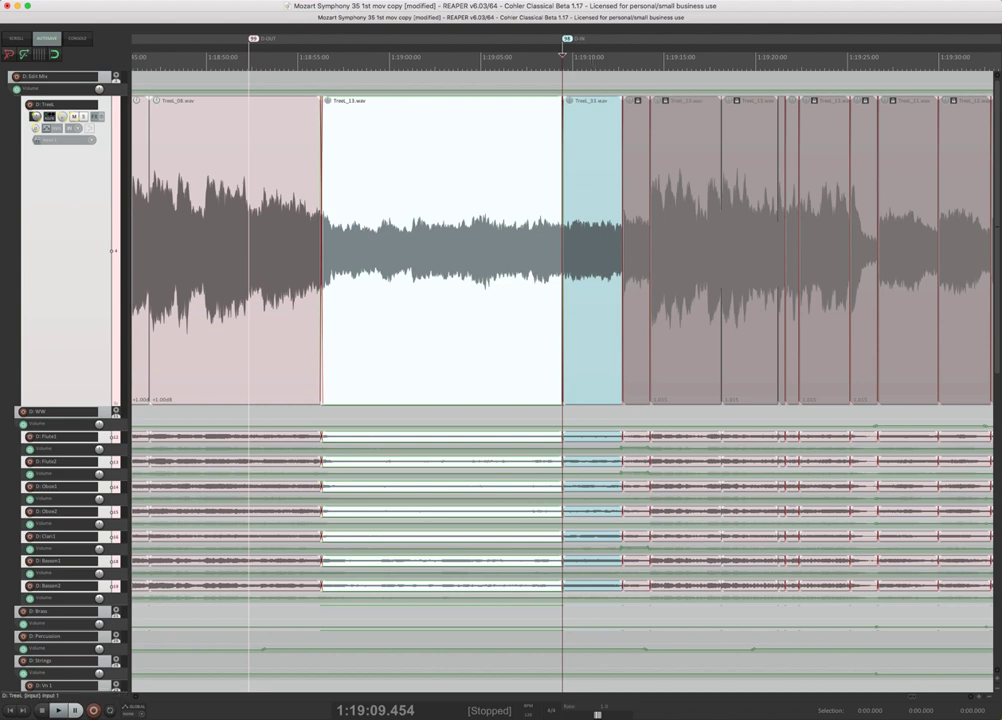
# - Add destination markers 1 and 2 at about 1:19:11.073 on TreeL_33.wav and 1:19:05.198 on TreeL_13.wav
pyautogui.click(591, 57)
pyautogui.press('m')
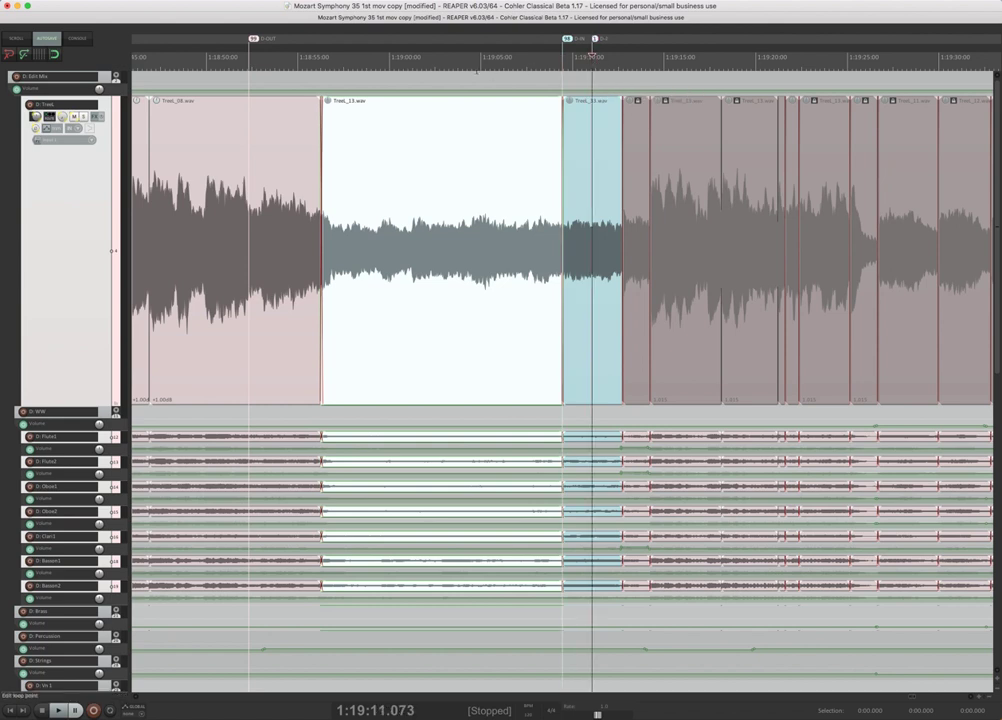
pyautogui.click(484, 57)
pyautogui.press('m')
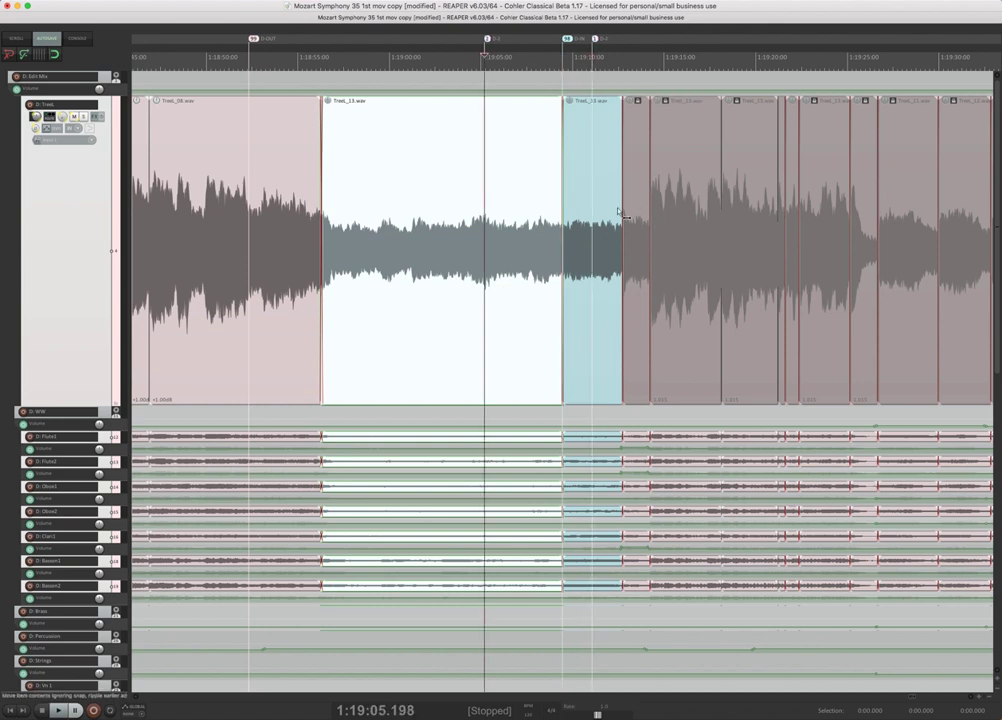
# - Slide TreeL_33.wav slightly later and TreeL_13.wav slightly earlier with their neighbors rippling, and fine-tune both sides close to the crossfade
pyautogui.moveTo(590, 210)
pyautogui.mouseDown()
pyautogui.moveTo(633, 208)
pyautogui.moveTo(604, 208)
pyautogui.mouseUp()
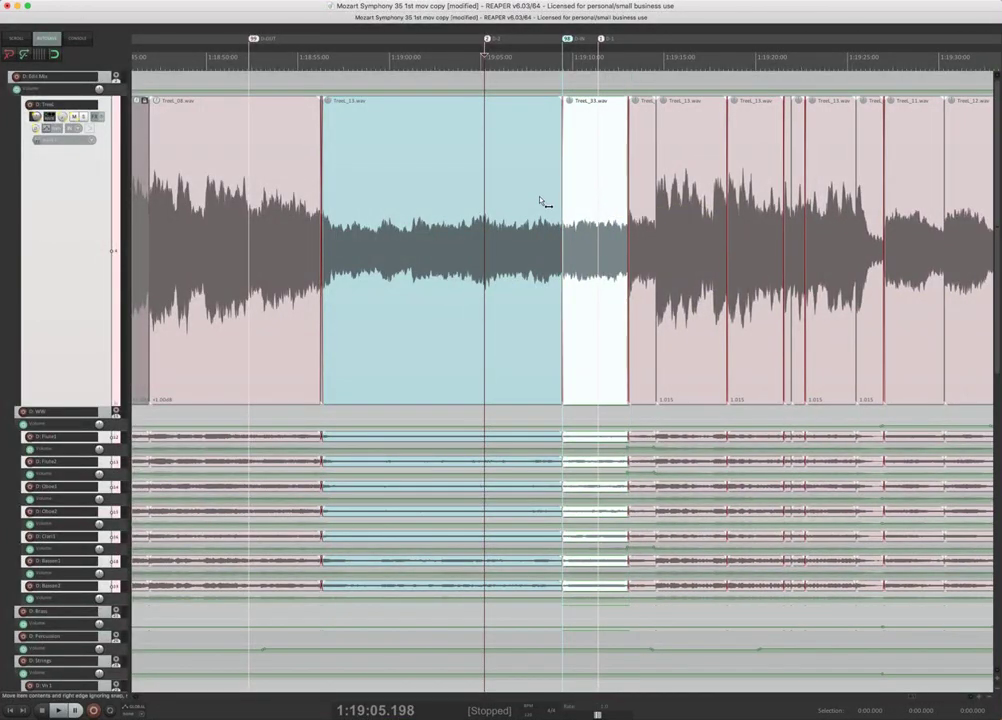
pyautogui.moveTo(541, 201)
pyautogui.mouseDown()
pyautogui.moveTo(497, 197)
pyautogui.moveTo(520, 207)
pyautogui.mouseUp()
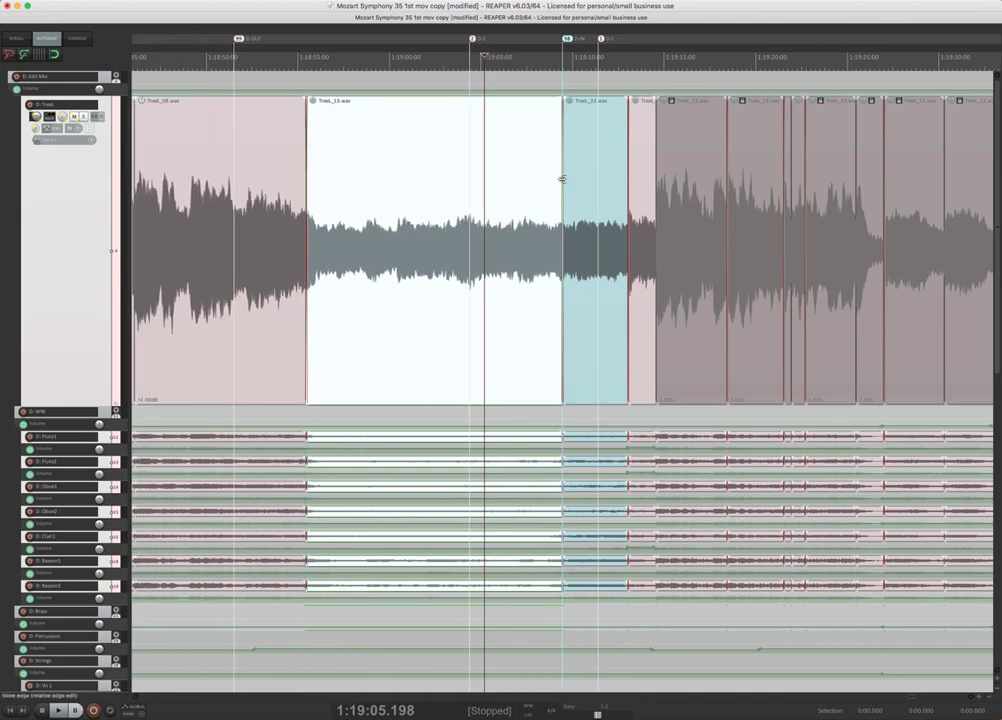
pyautogui.doubleClick(562, 179)
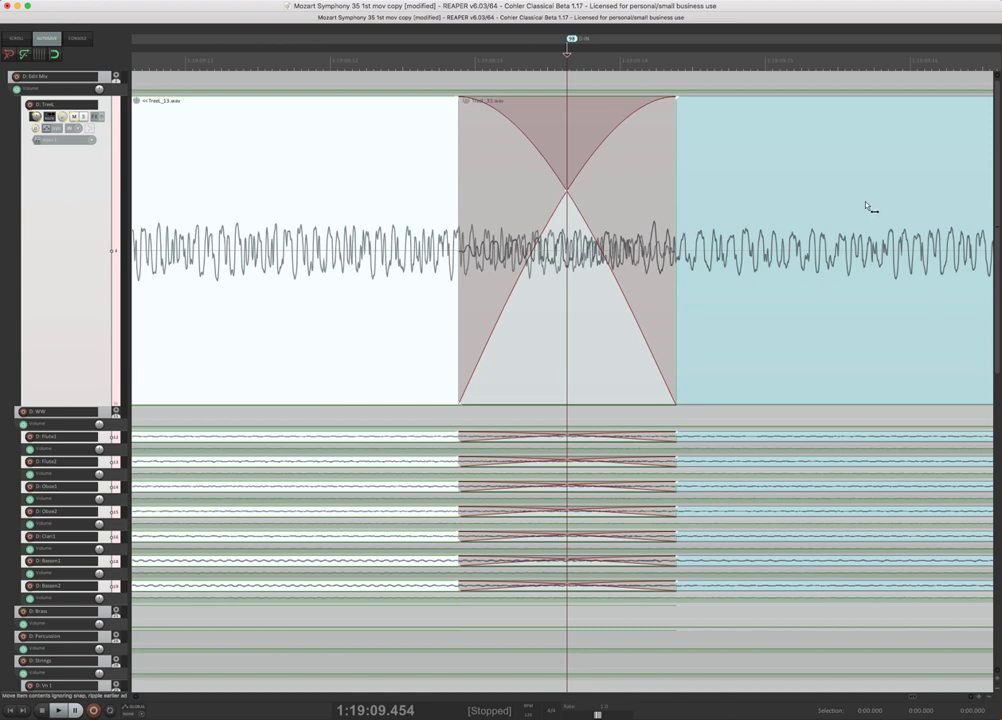
pyautogui.moveTo(852, 197)
pyautogui.mouseDown()
pyautogui.moveTo(812, 195)
pyautogui.moveTo(838, 203)
pyautogui.mouseUp()
pyautogui.moveTo(321, 197); pyautogui.dragTo(266, 195)
# - Adjust both edges of the crossfade between TreeL_13.wav and TreeL_33.wav to a length of about 0.054 s, and make its curves asymmetrical
pyautogui.moveTo(675, 209); pyautogui.dragTo(651, 205)
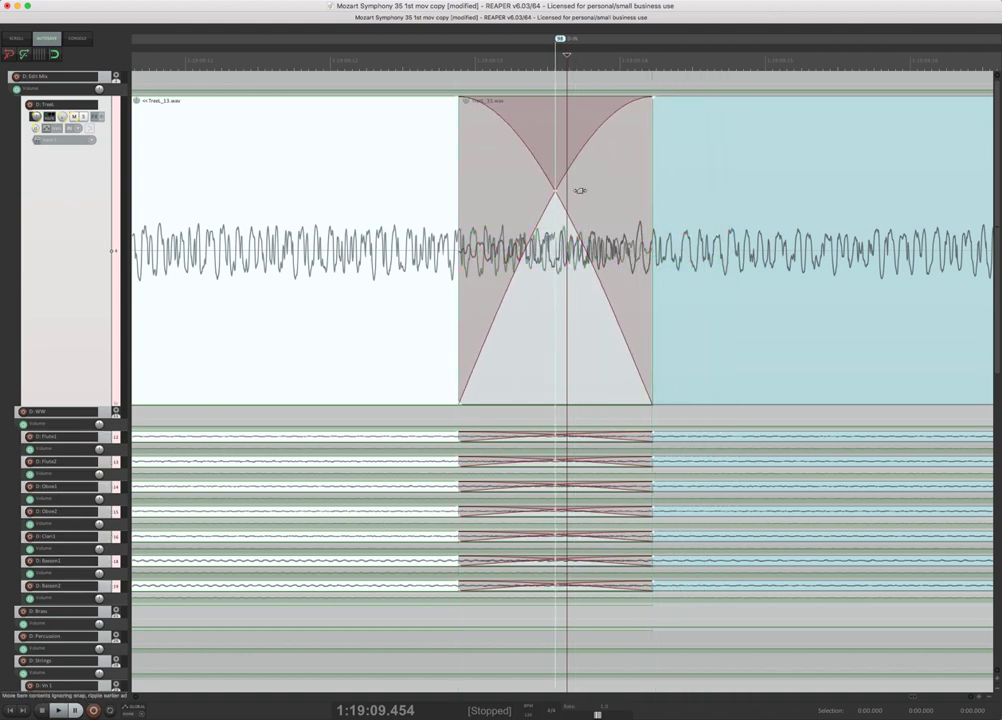
pyautogui.moveTo(459, 180); pyautogui.dragTo(489, 195)
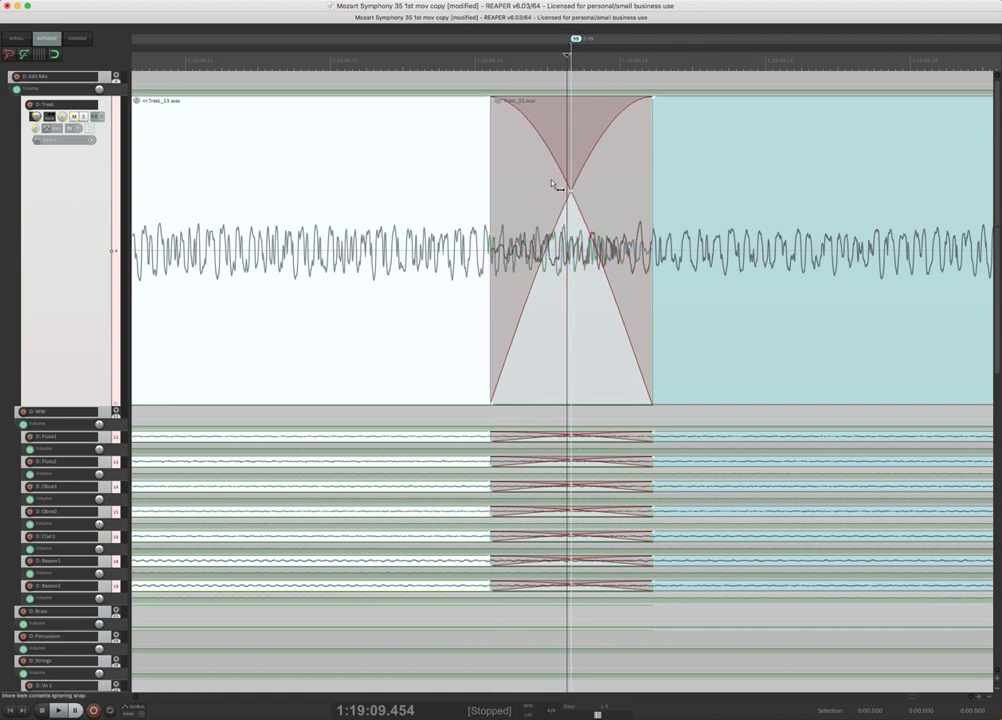
pyautogui.moveTo(553, 185); pyautogui.dragTo(601, 176)
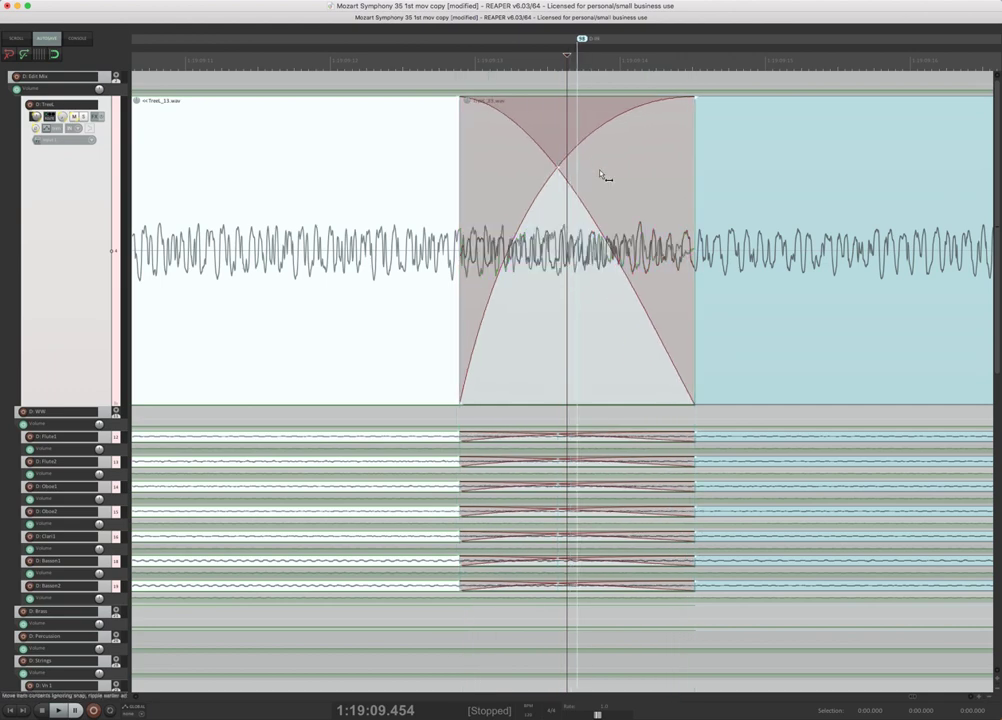
# - Hide the automation tracks to show the source groups, and open the Crossfade Editor for the TreeL_13.wav to TreeL_33.wav crossfade
pyautogui.press('Escape')
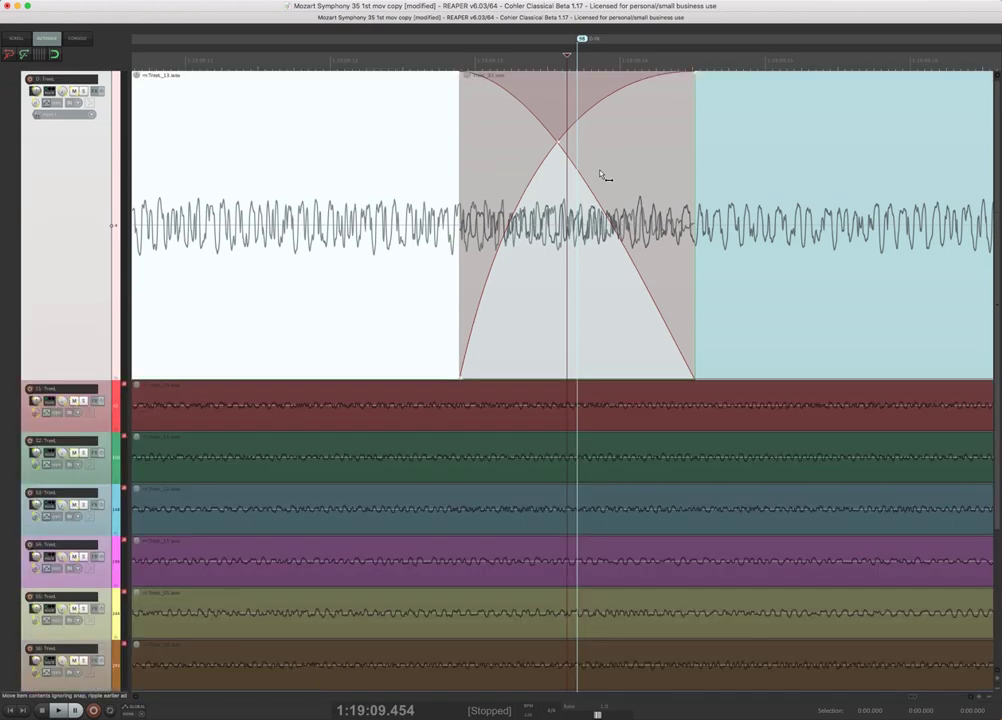
pyautogui.doubleClick(600, 175)
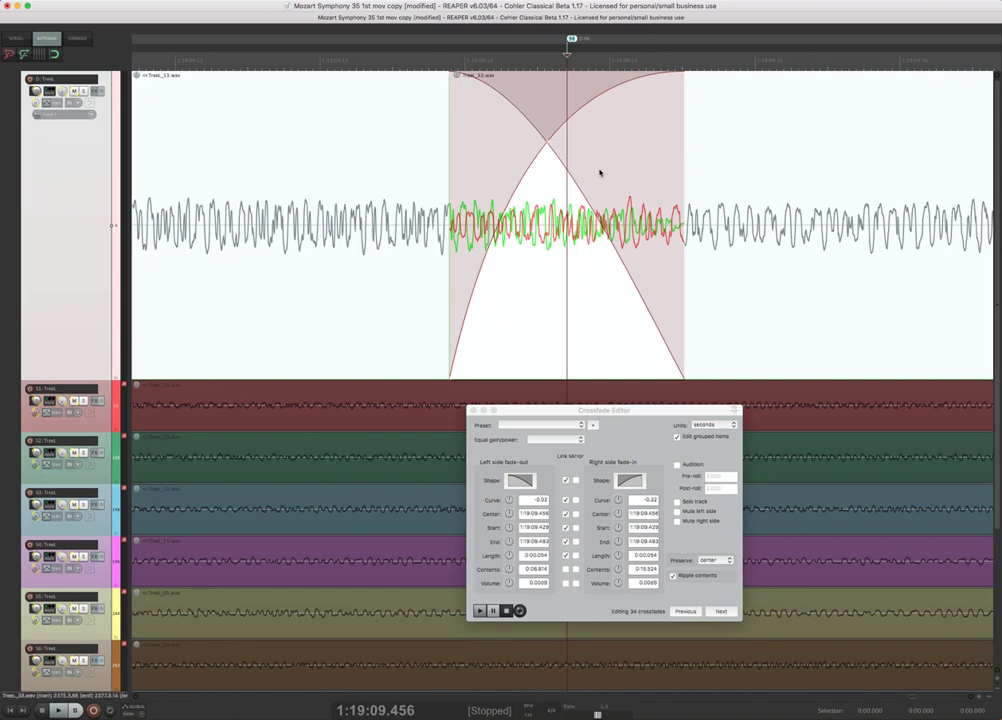
# - Close the Crossfade Editor and leave the crossfade view for the normal timeline with the destination and source tracks
pyautogui.press('super+z')
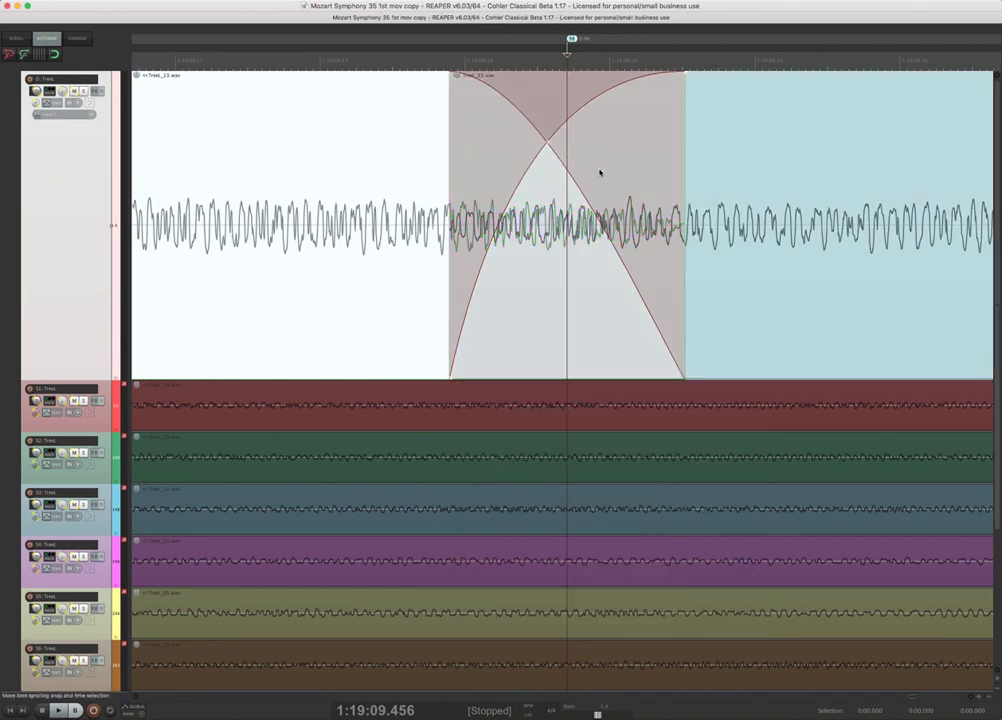
pyautogui.press('alt')
pyautogui.press('f')
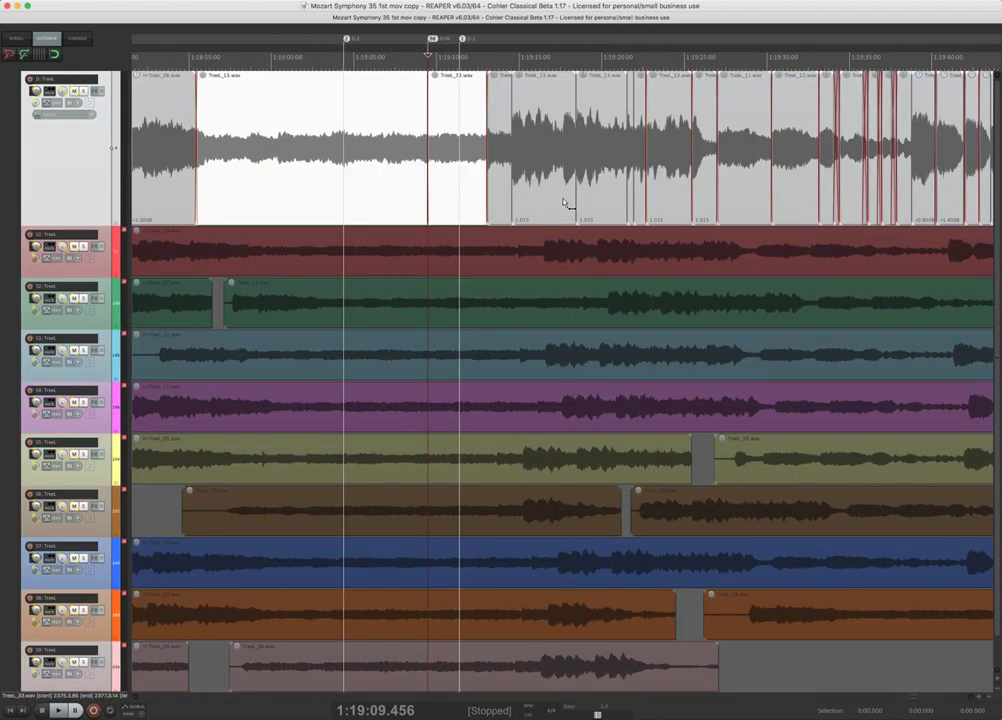